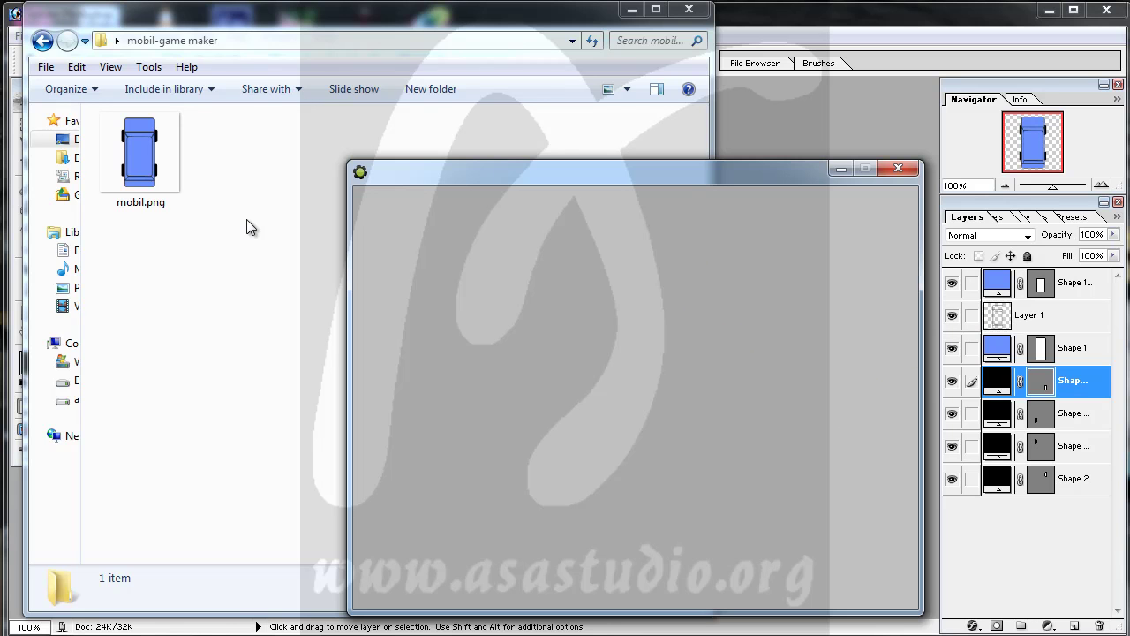
- Close the running test game and the mobil object's properties, and enlarge the room0 properties window in height and width
click(906, 169)
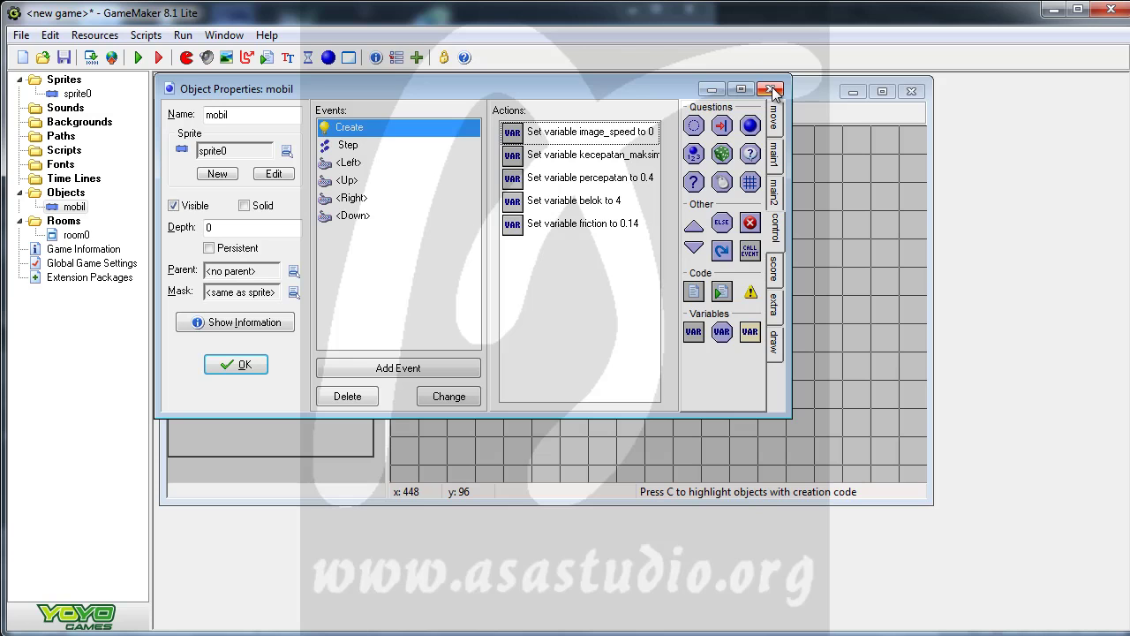
click(235, 363)
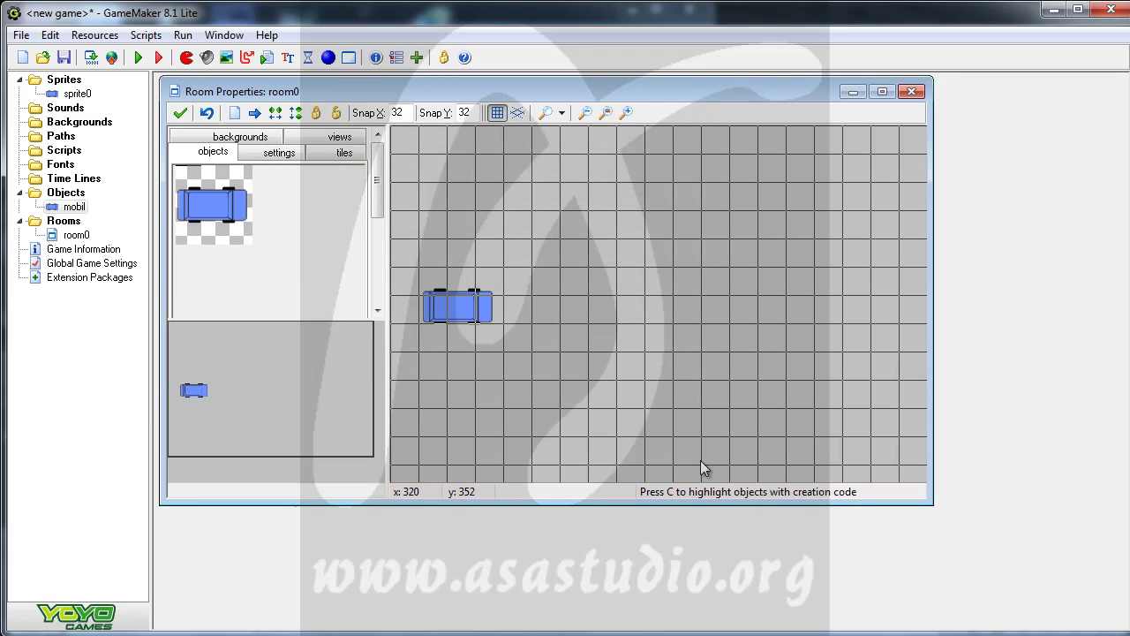
drag(706, 505, 706, 605)
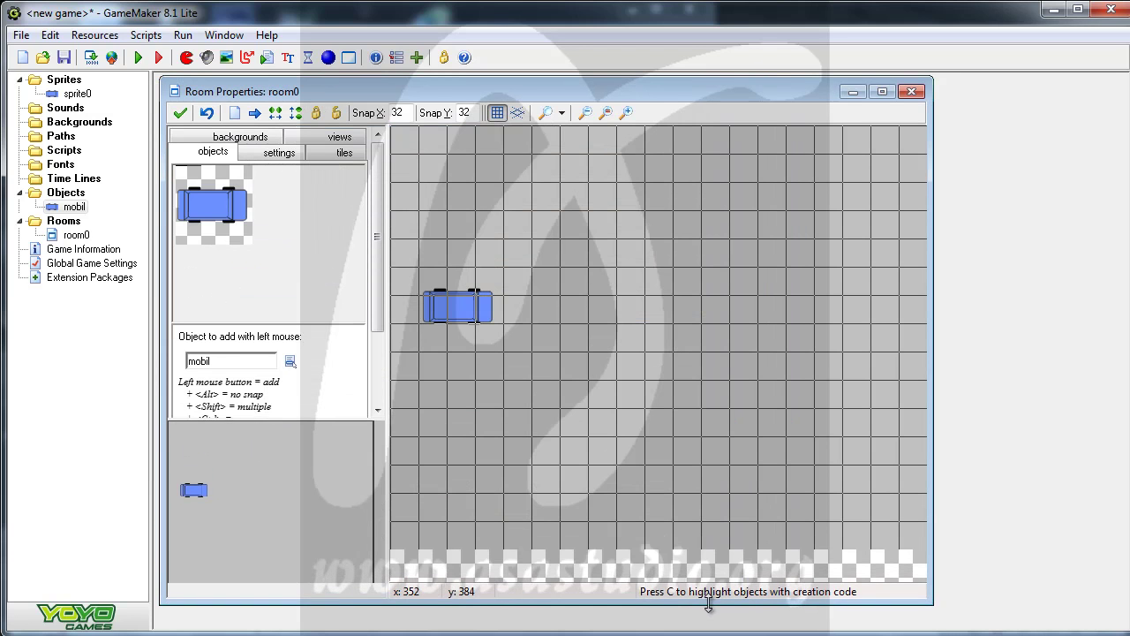
drag(933, 479, 1064, 471)
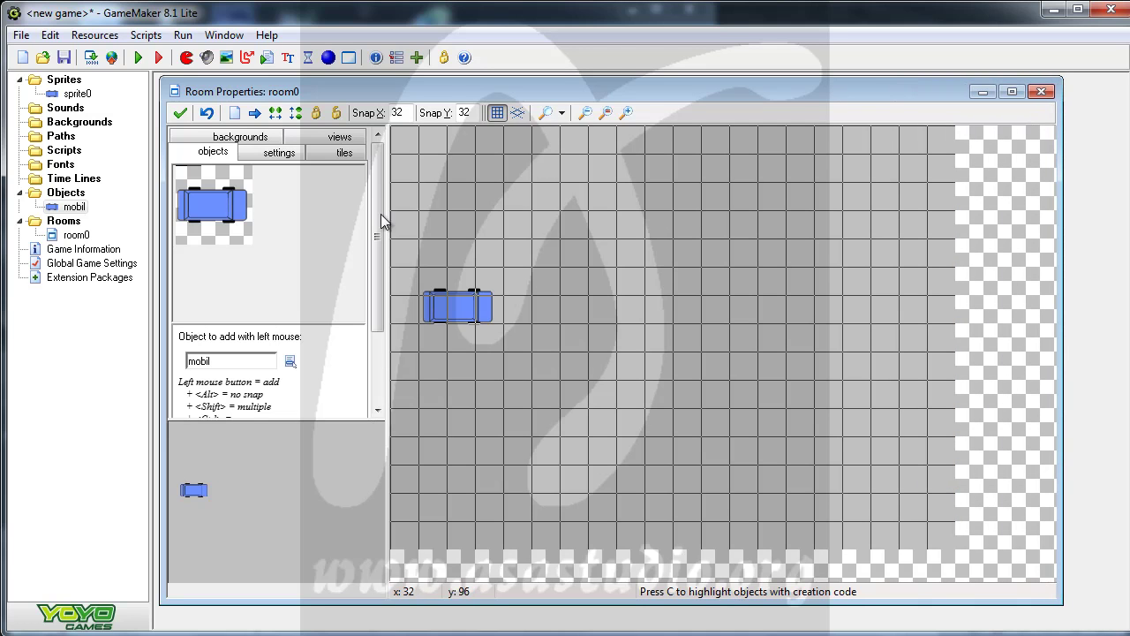
- Create a new sprite and name it tembok
right_click(65, 81)
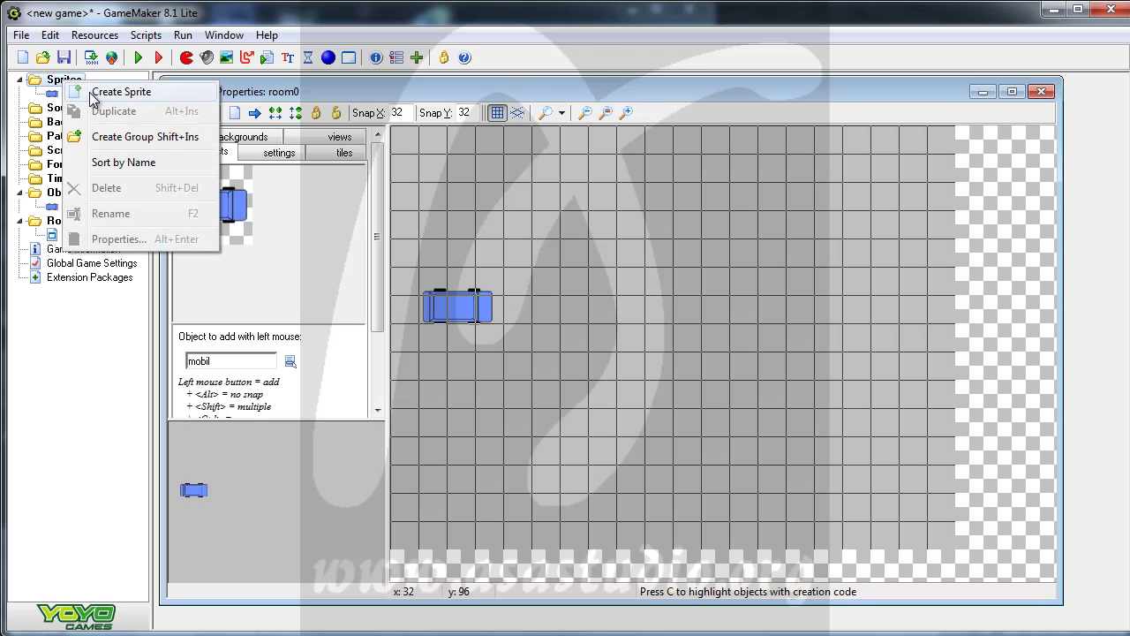
click(97, 89)
drag(258, 136, 192, 139)
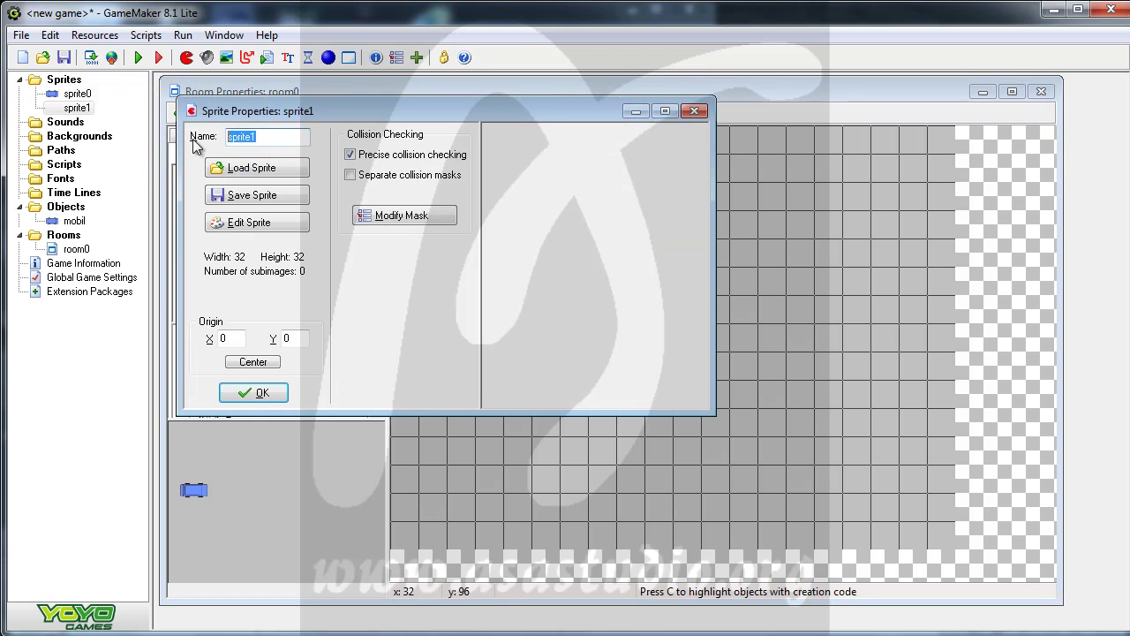
text(tembok)
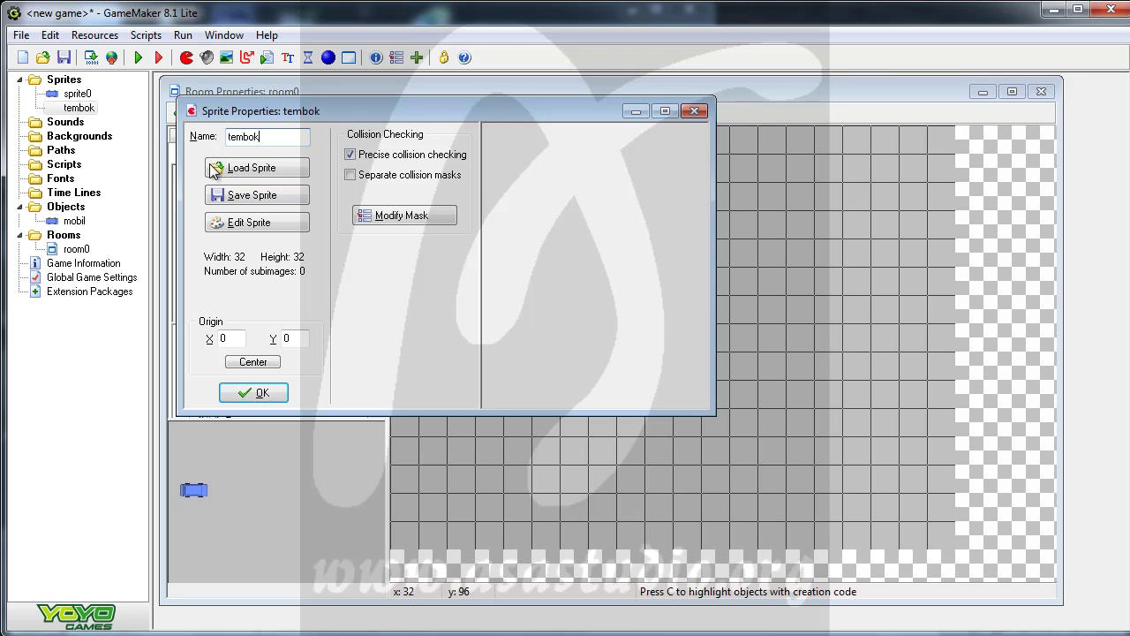
- Create a new blank image for the tembok sprite with a width and height of 16 pixels
click(254, 223)
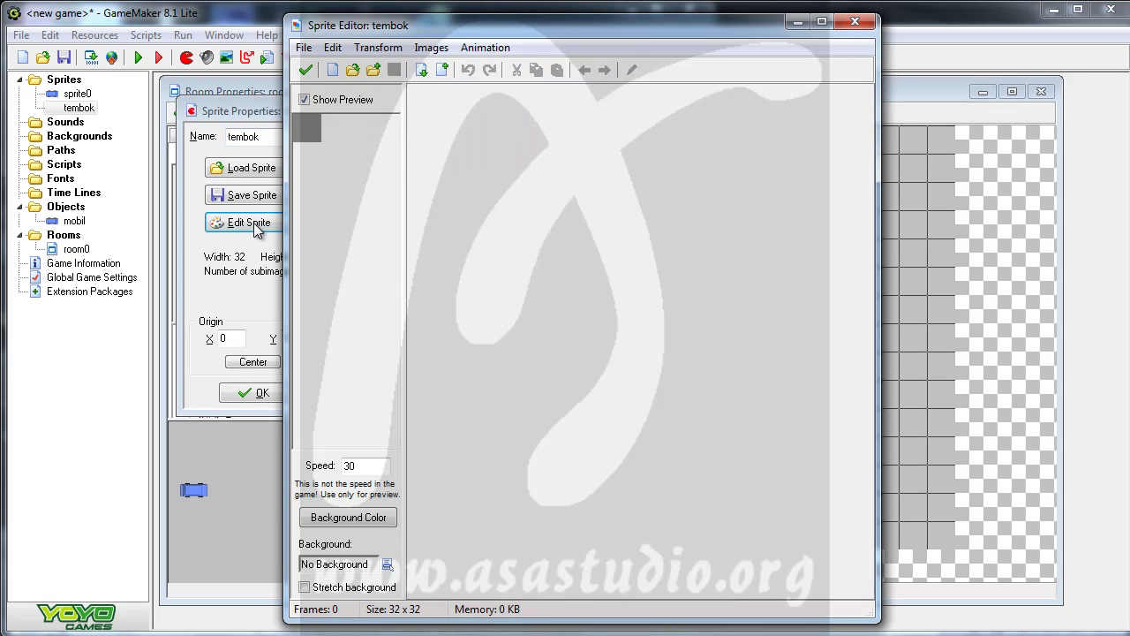
click(333, 71)
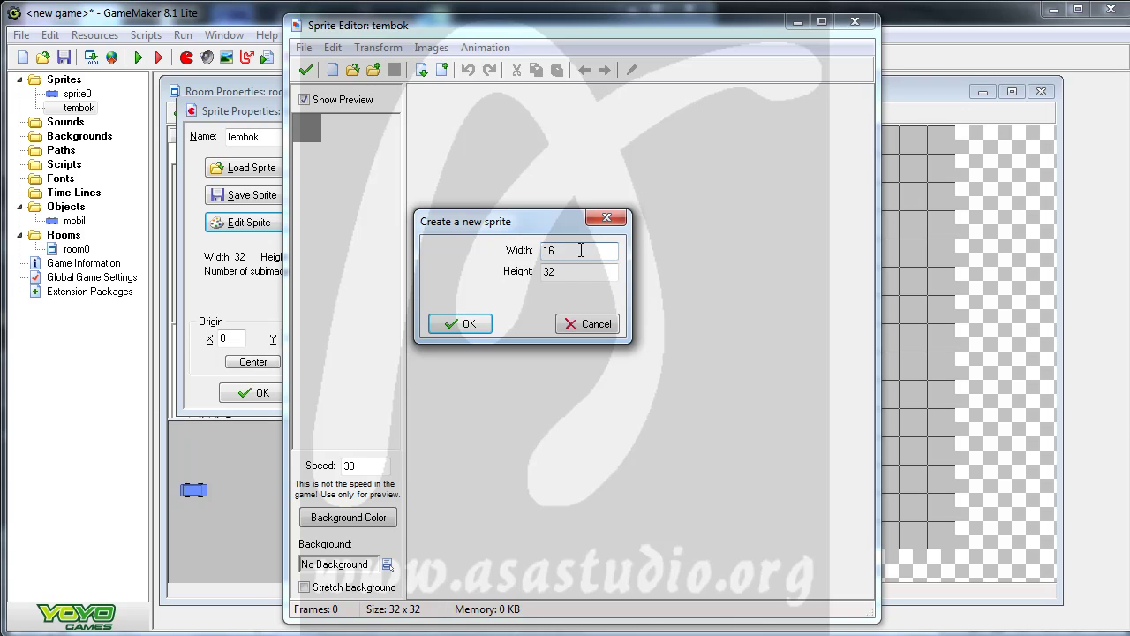
key(Tab)
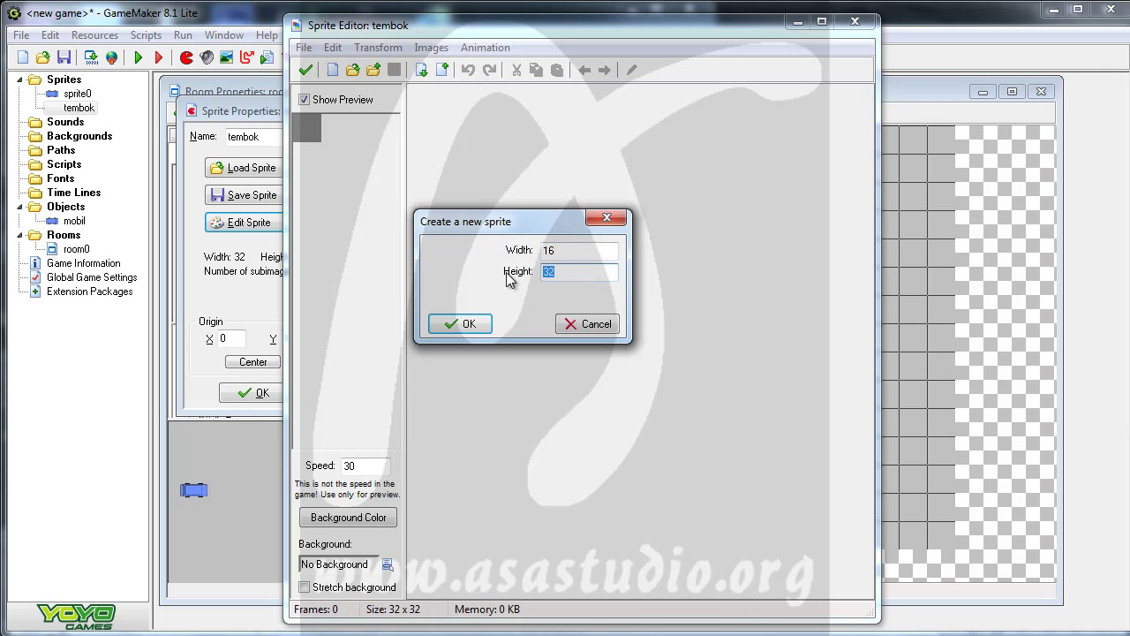
click(461, 323)
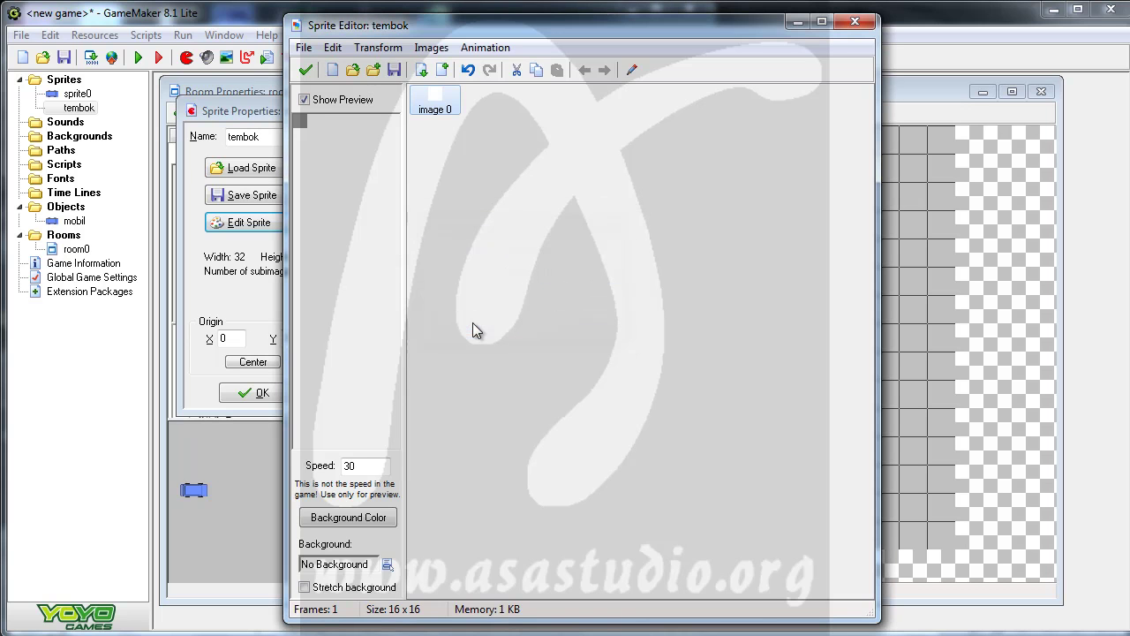
- Flood-fill the tembok sprite's image with light red and accept the edits in the image and sprite editors
double_click(434, 103)
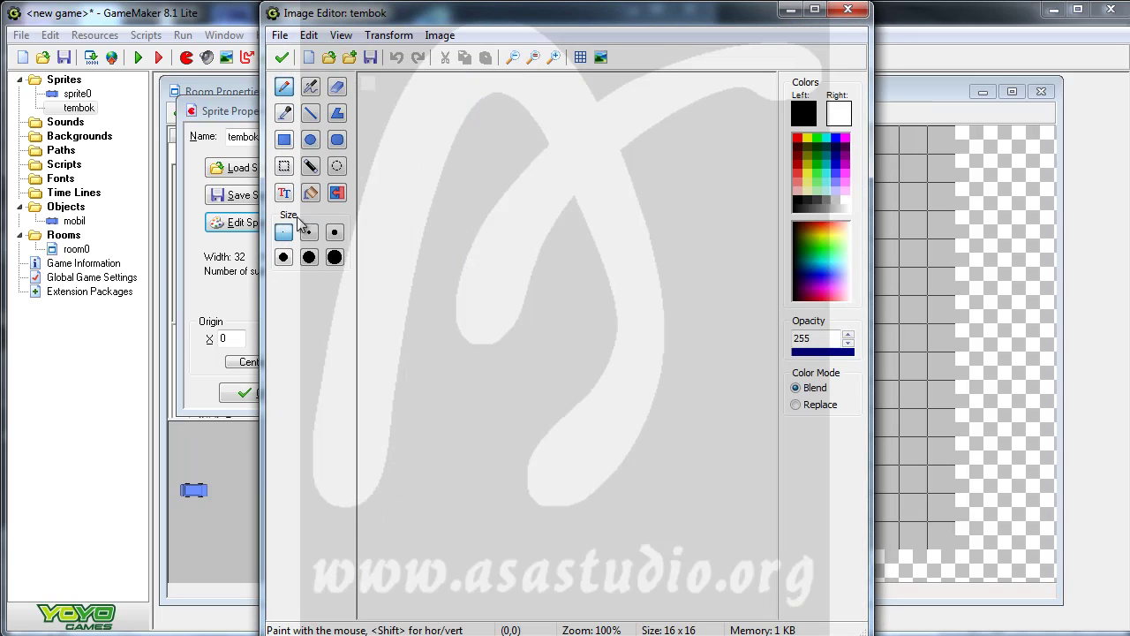
click(283, 165)
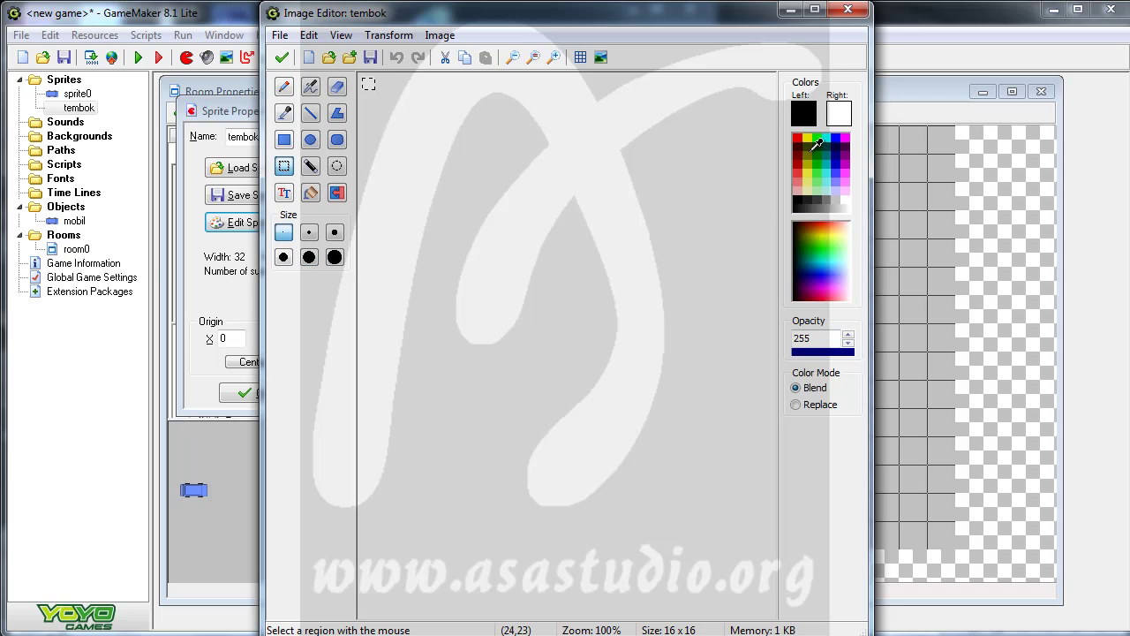
click(806, 136)
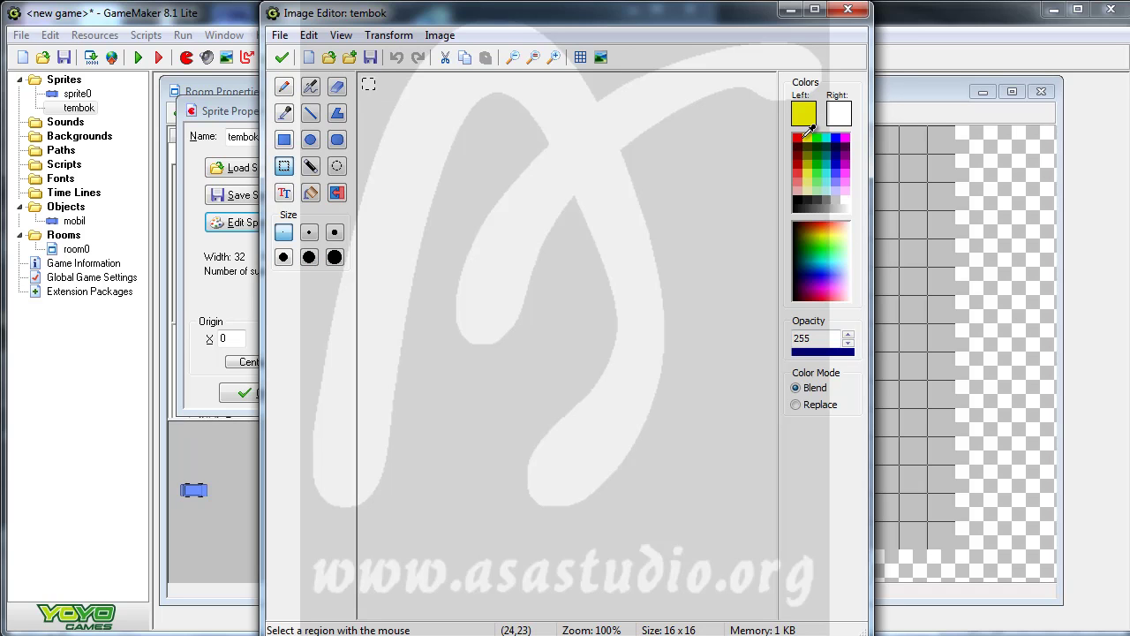
click(800, 162)
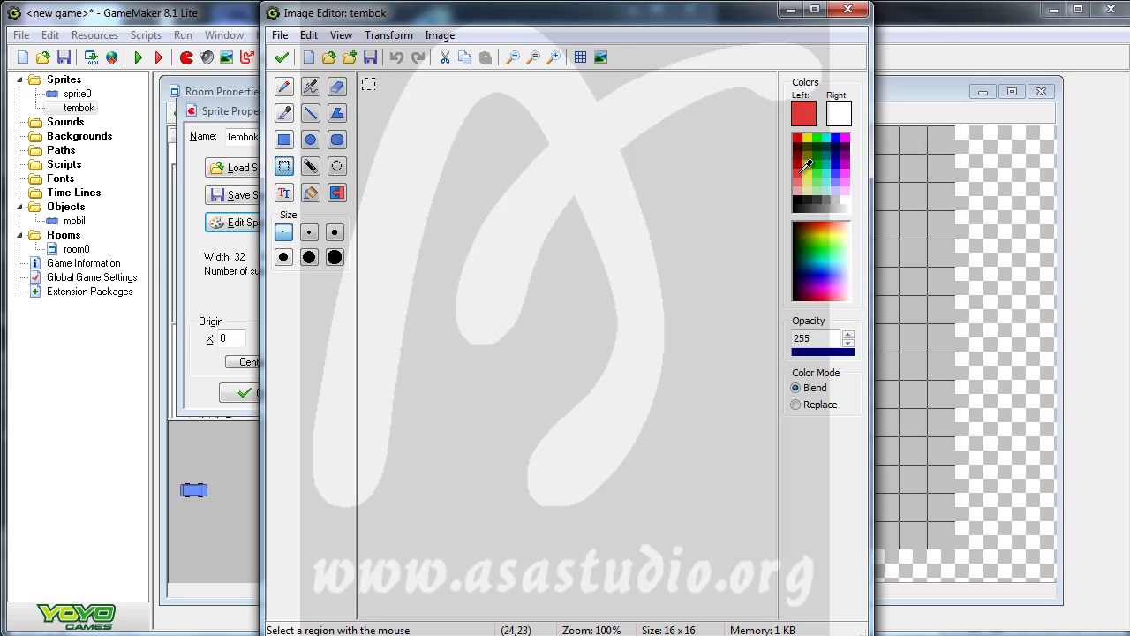
click(333, 256)
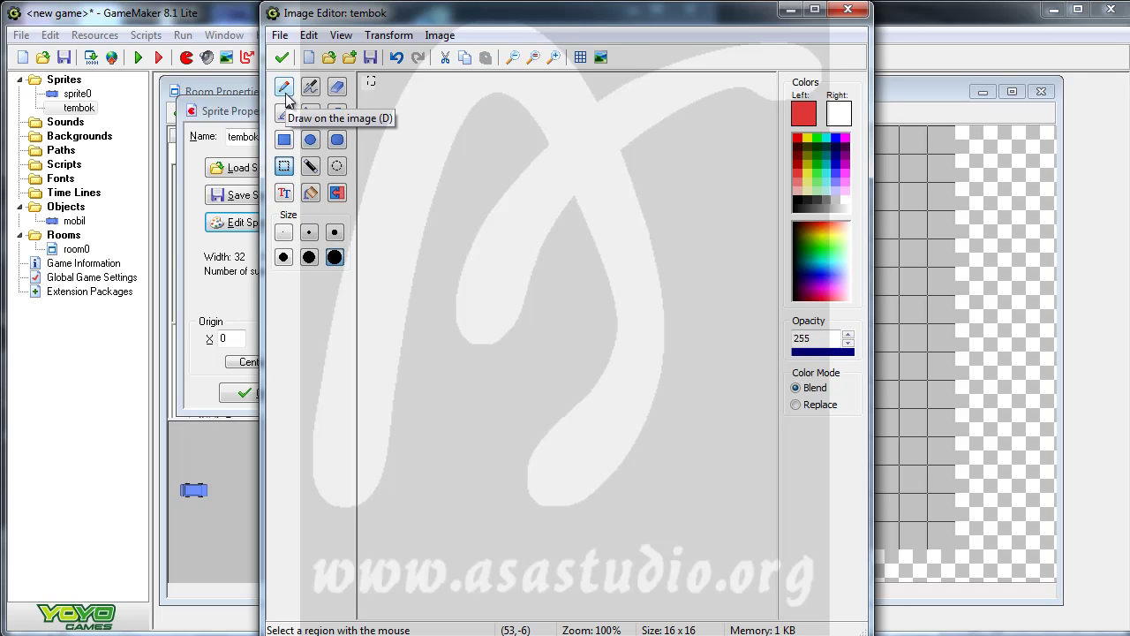
click(309, 192)
click(370, 87)
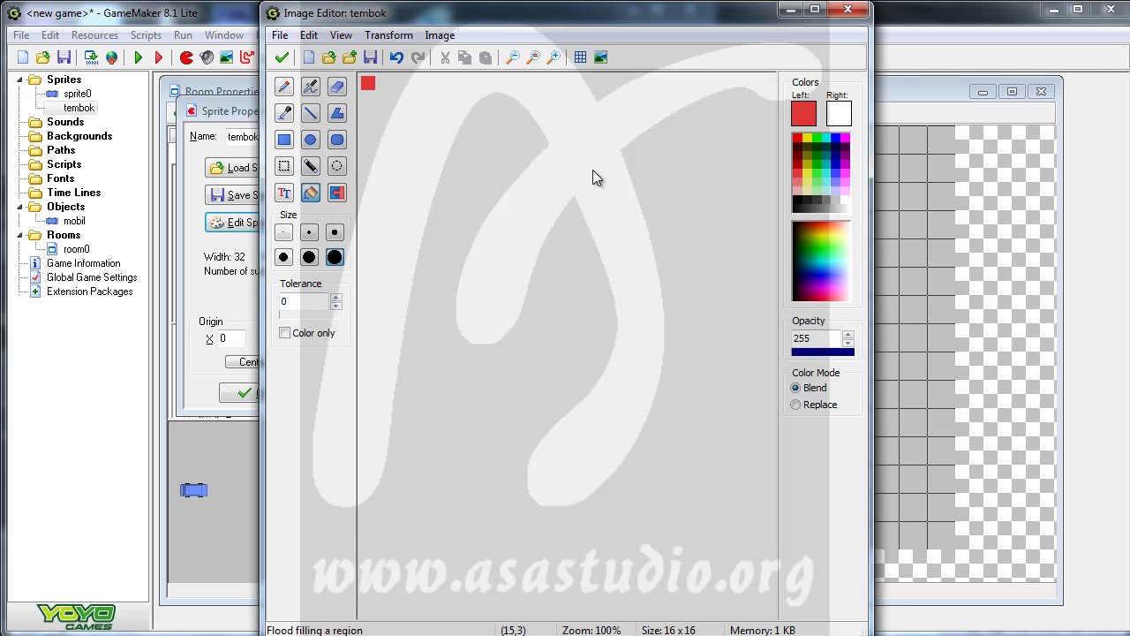
click(281, 57)
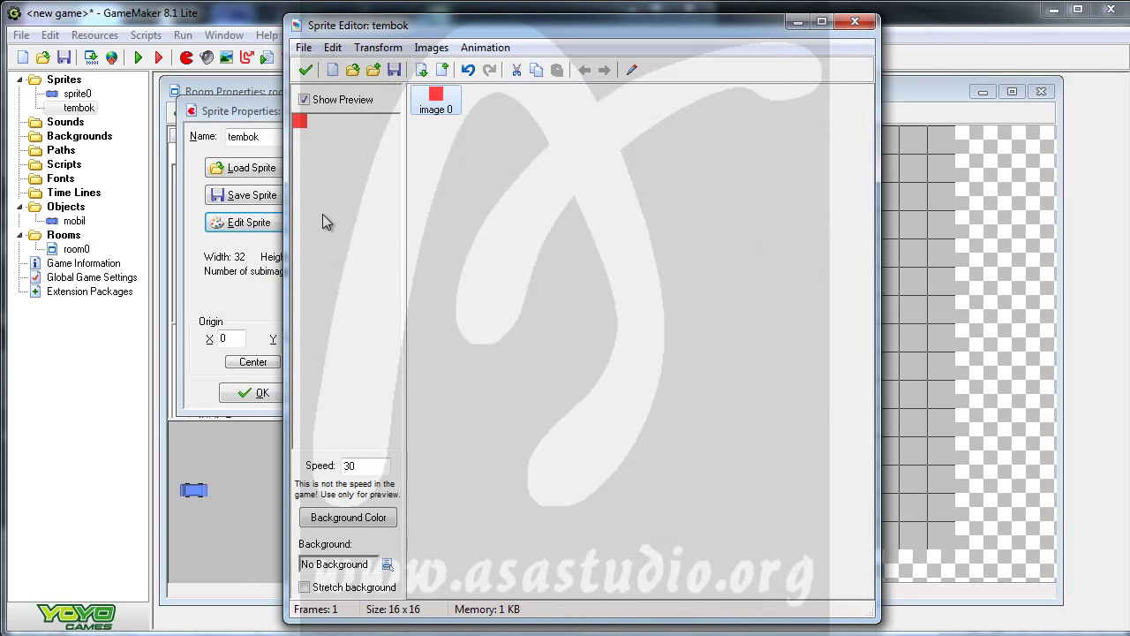
click(306, 69)
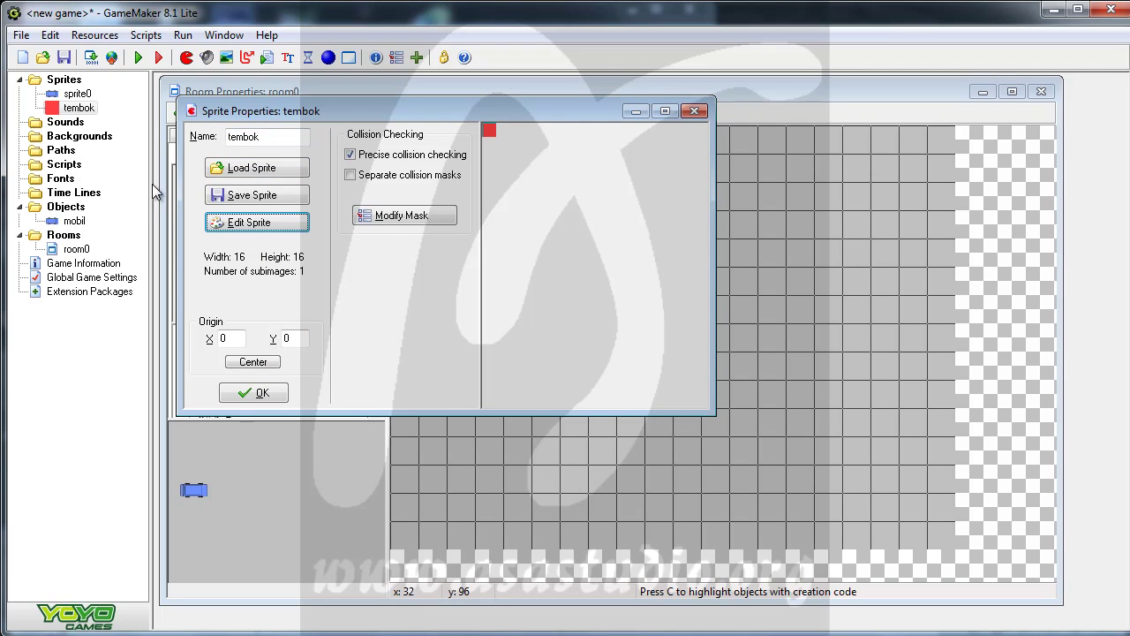
- Create a new object named tembok and assign the tembok sprite to it
right_click(60, 208)
click(103, 226)
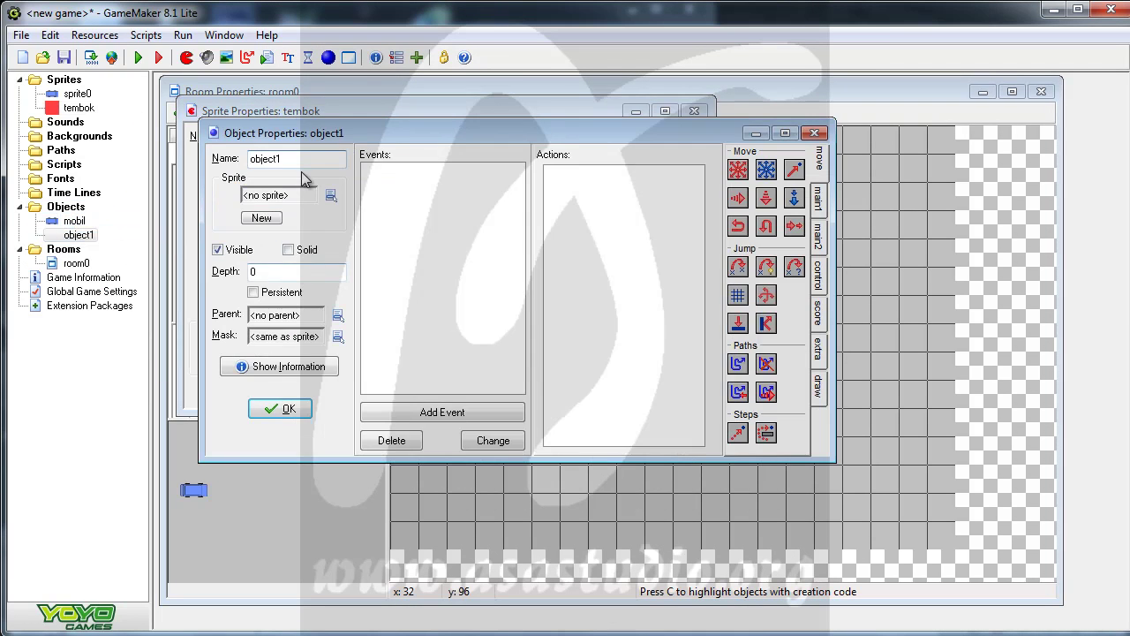
text(tembok)
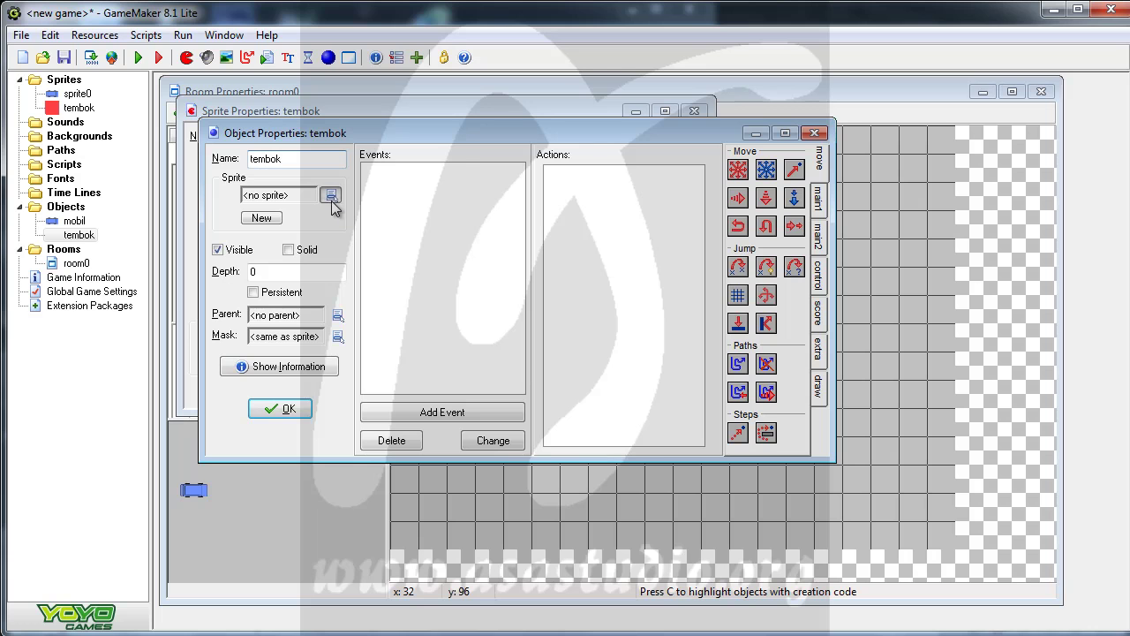
click(330, 196)
click(378, 252)
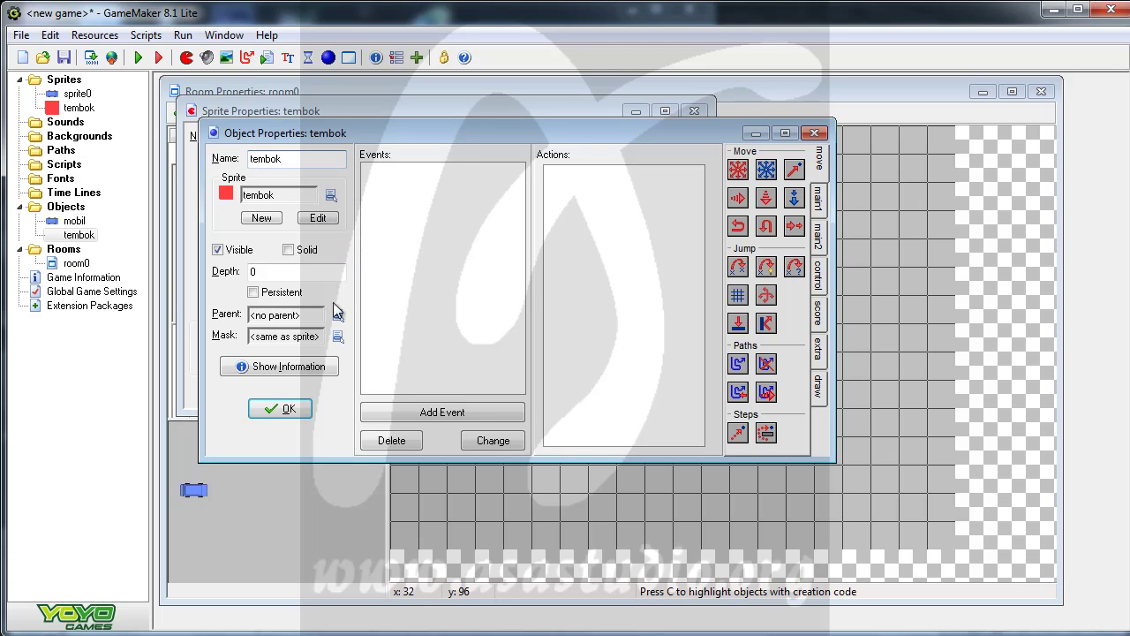
- Add a collision event with the mobil object to the tembok object
click(422, 415)
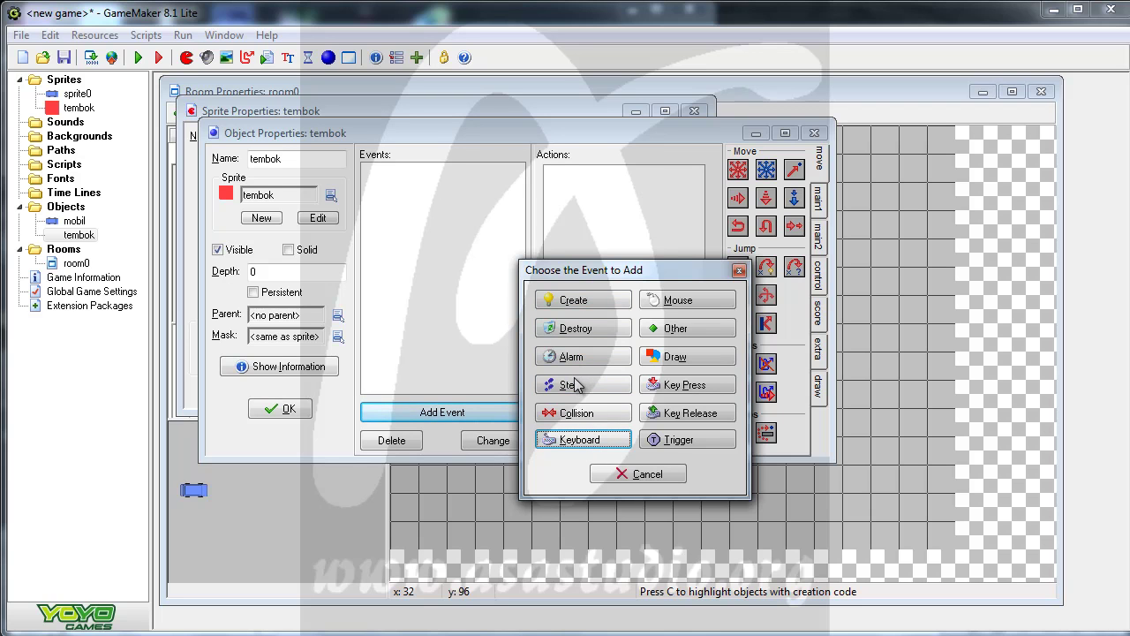
click(576, 417)
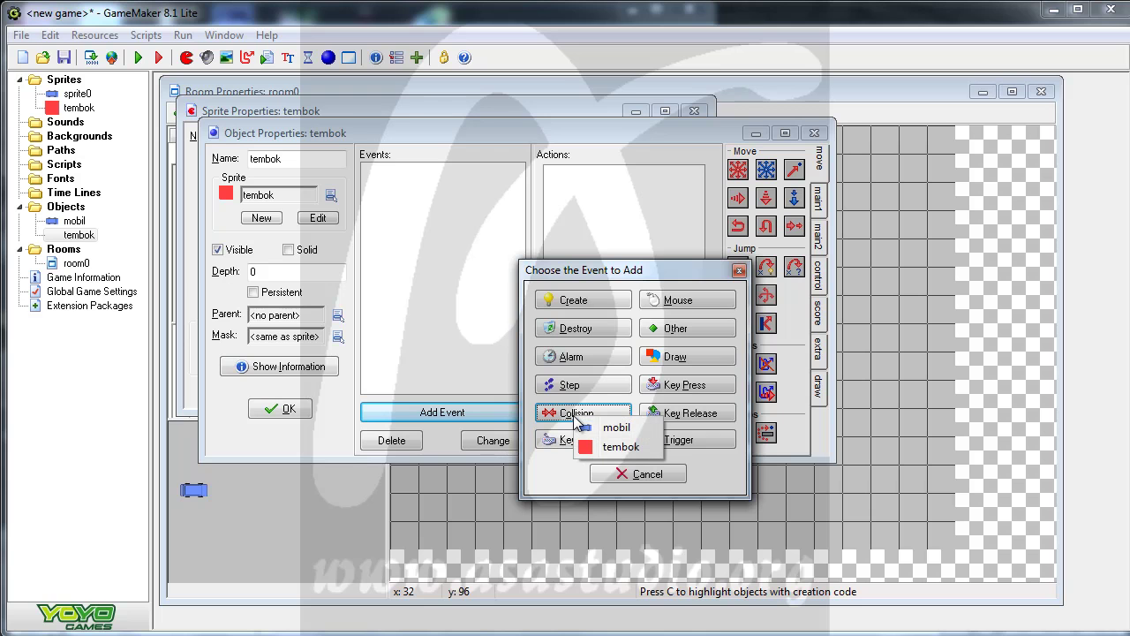
click(617, 428)
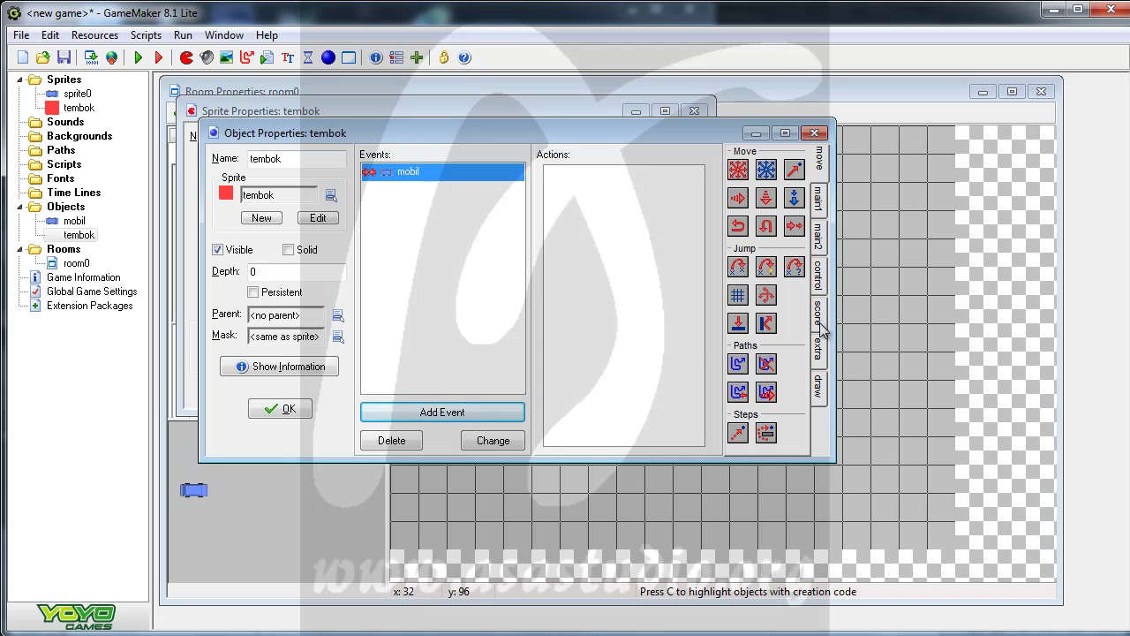
- Add a Set Variable action to the mobil collision event that sets speed to 0 for Other, and confirm the object
click(819, 279)
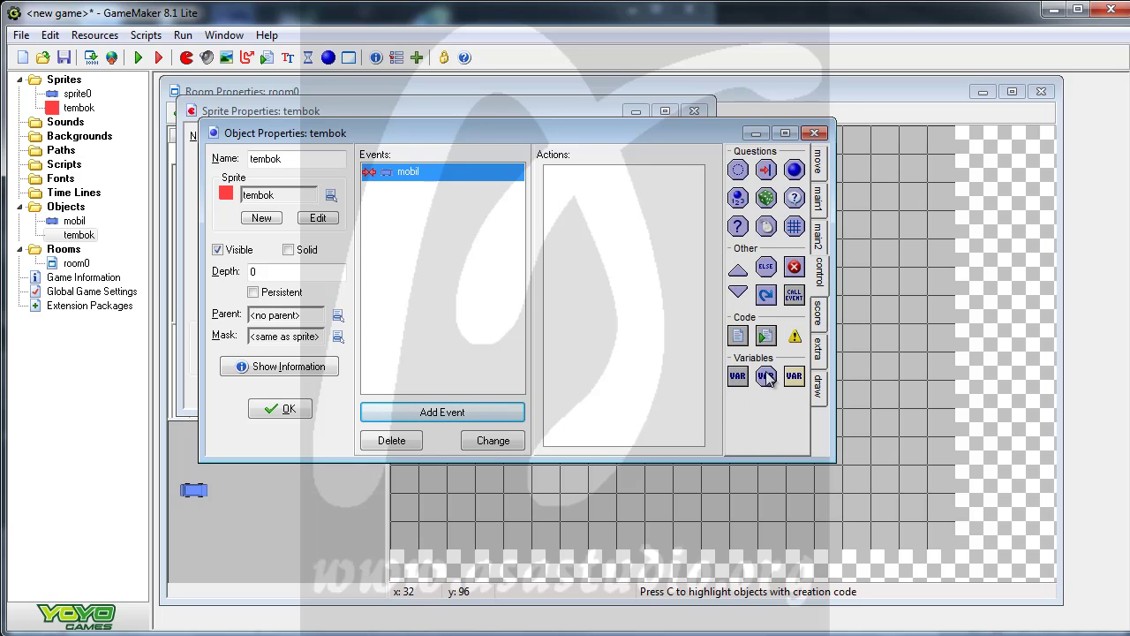
drag(767, 376, 668, 308)
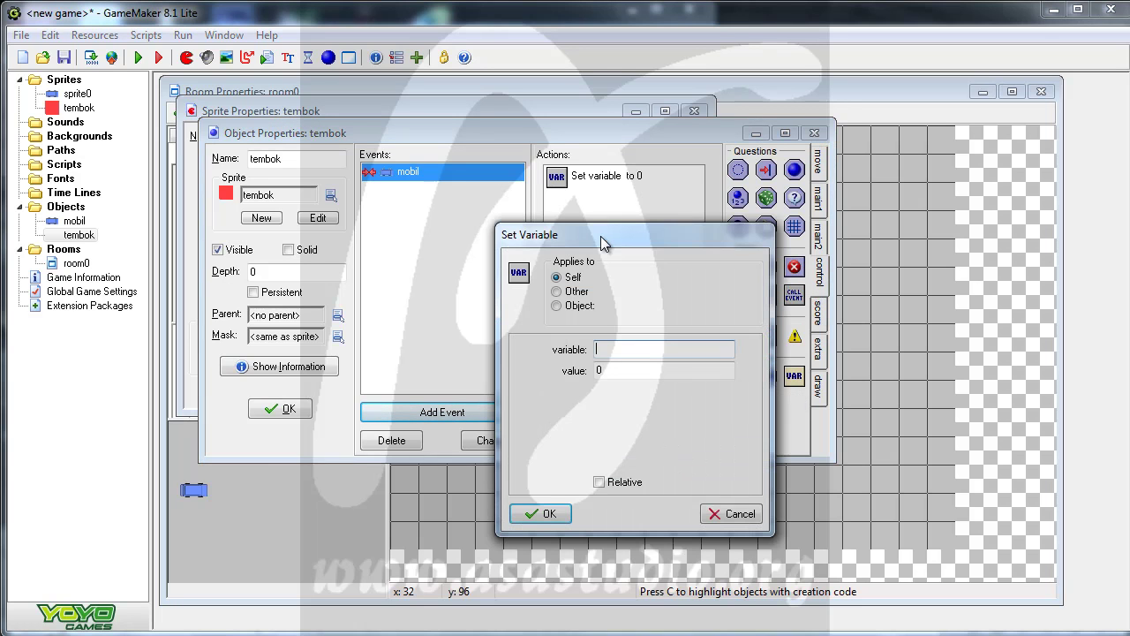
click(557, 292)
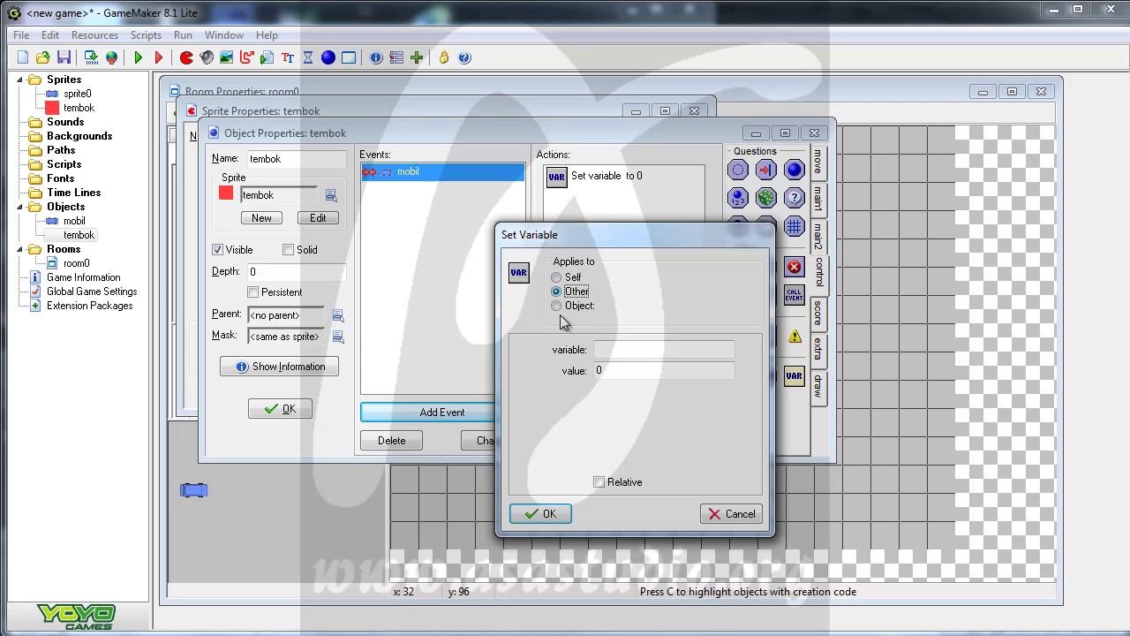
click(611, 351)
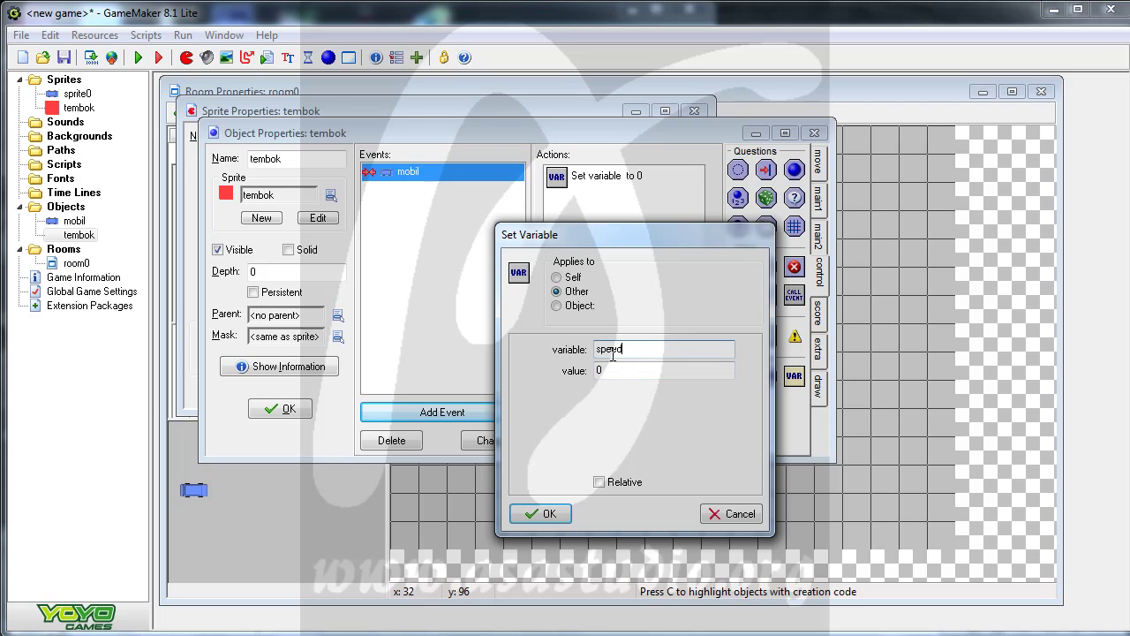
click(553, 514)
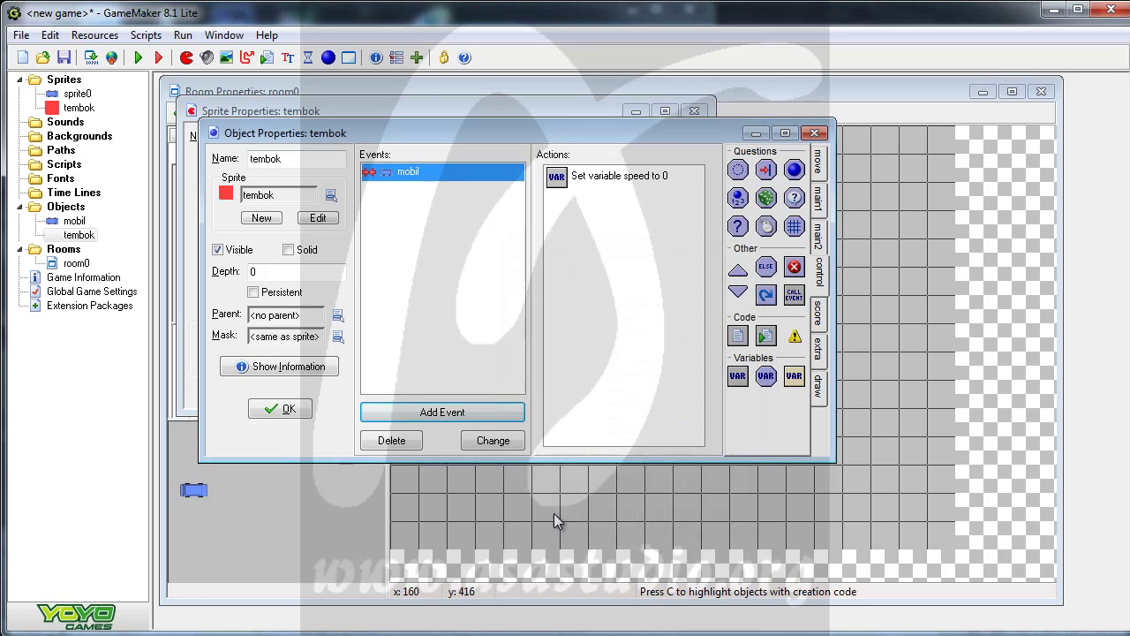
click(279, 411)
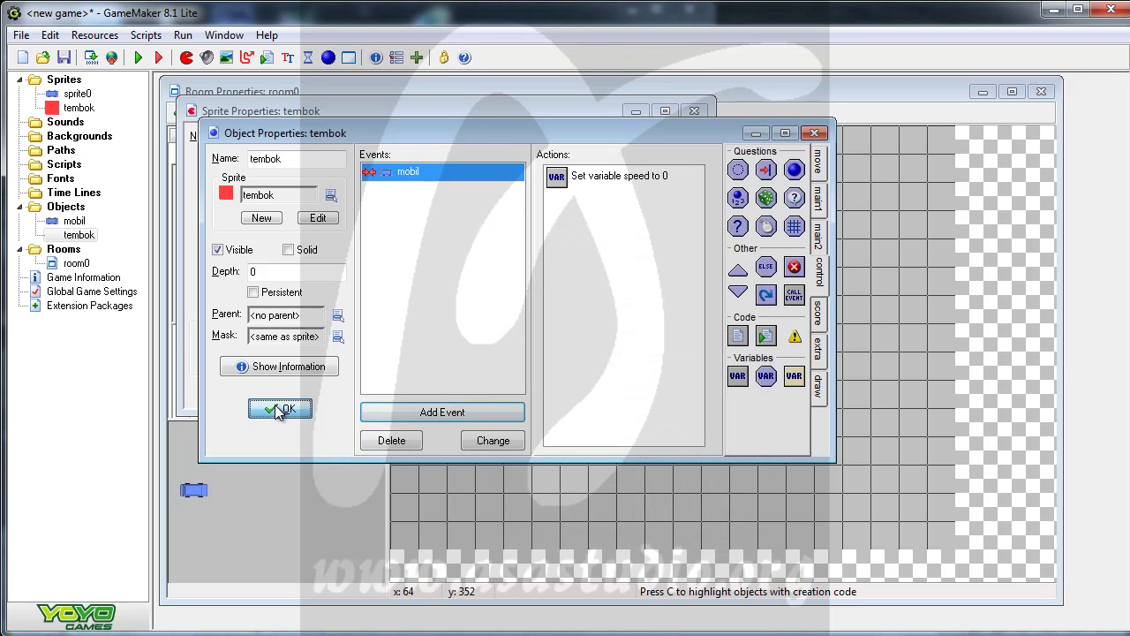
- Run the game to test driving the car, and close both the game and the tembok sprite's properties
click(140, 59)
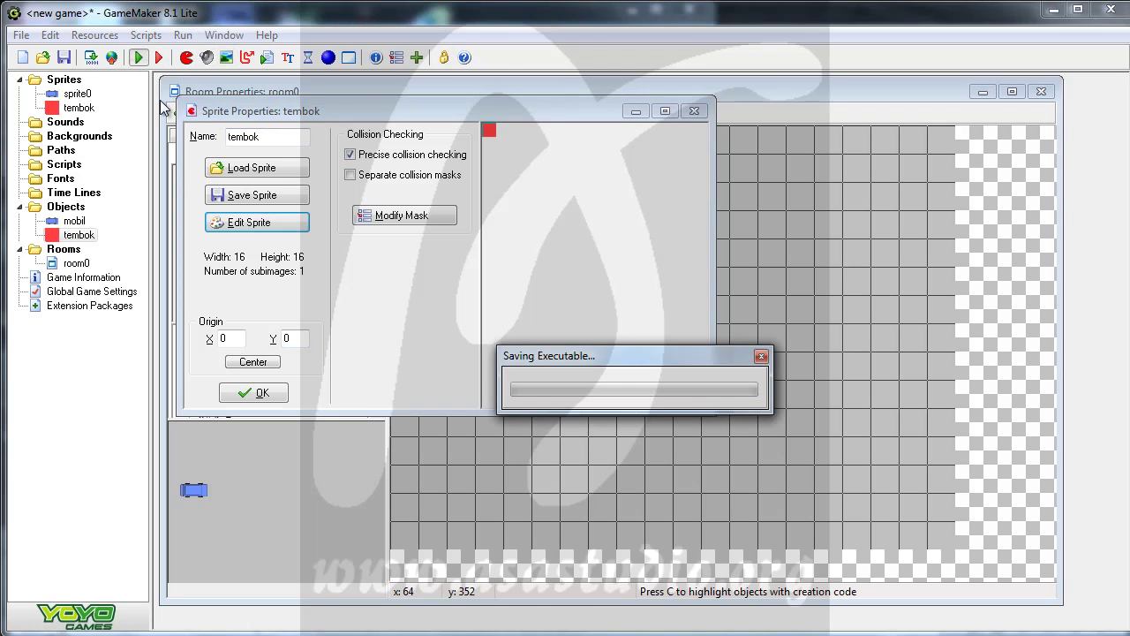
key(Right)
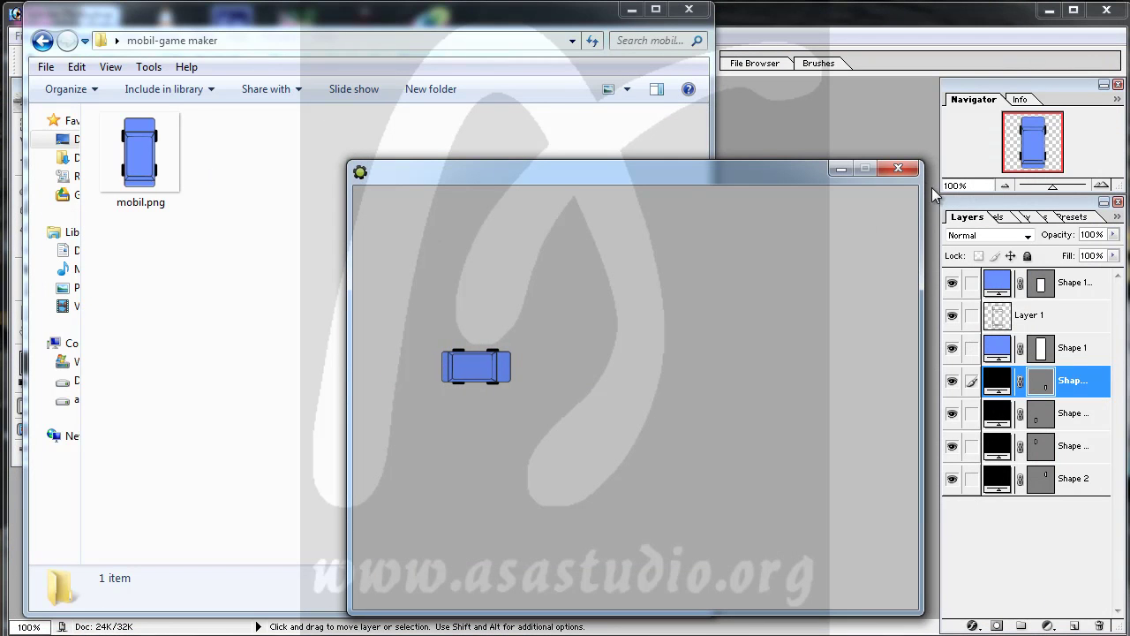
click(906, 168)
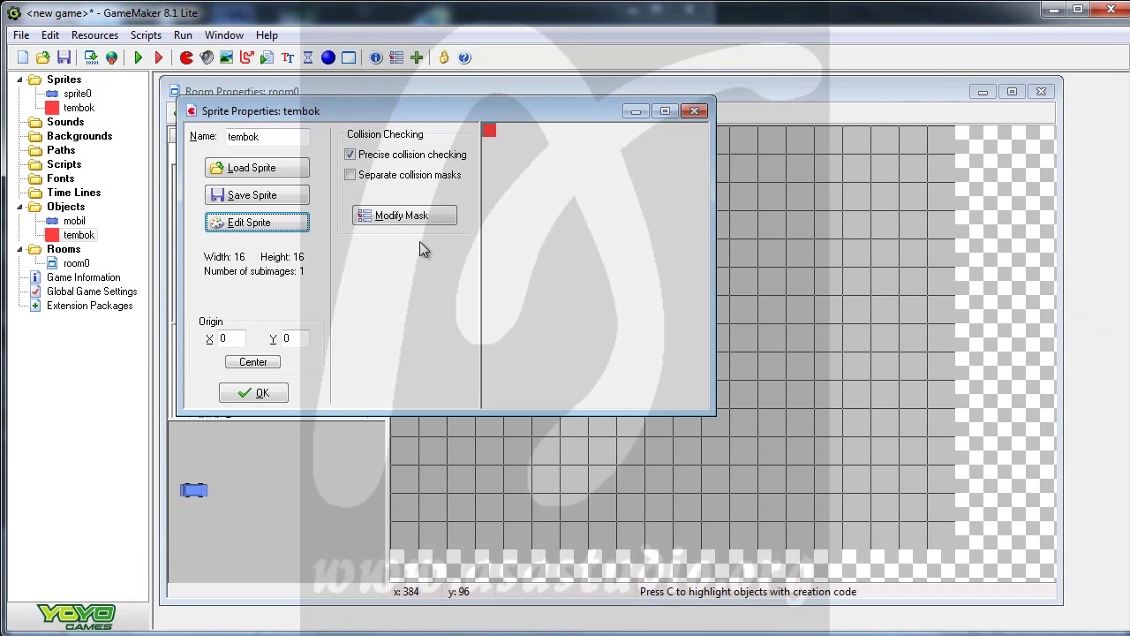
click(251, 393)
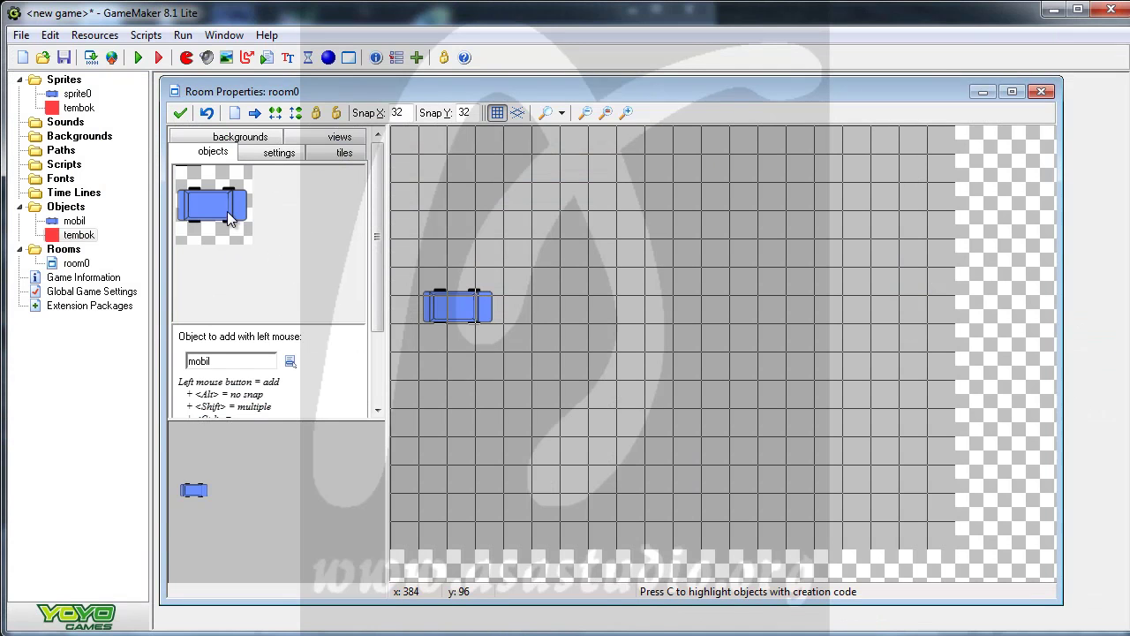
- Choose the tembok object and place its instances along all four edges of room0 to enclose the car
click(297, 202)
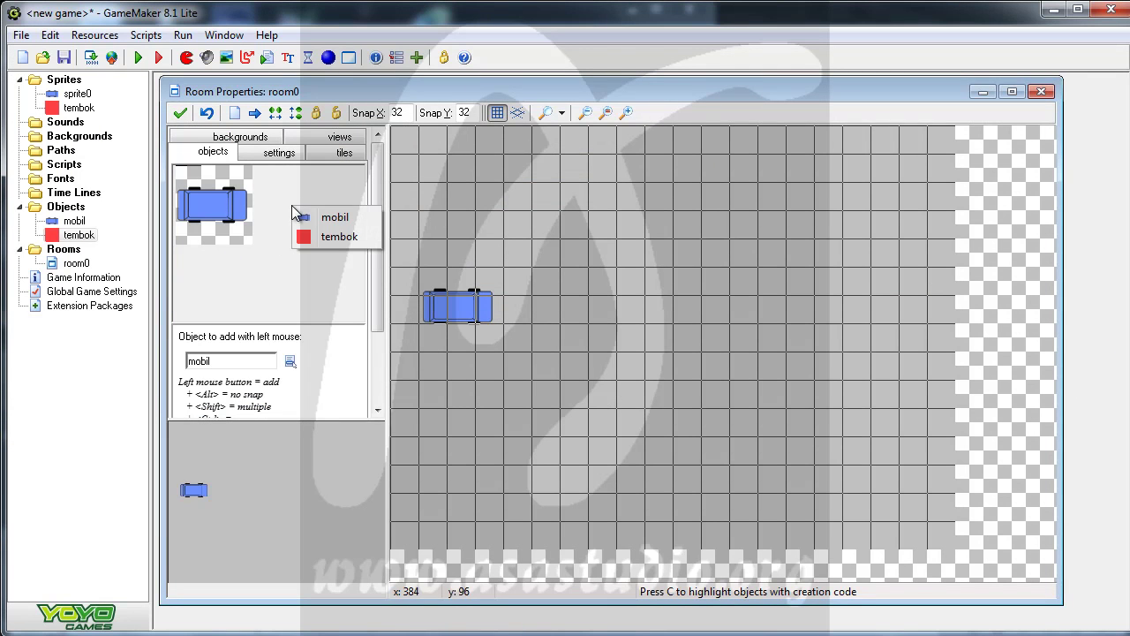
click(328, 236)
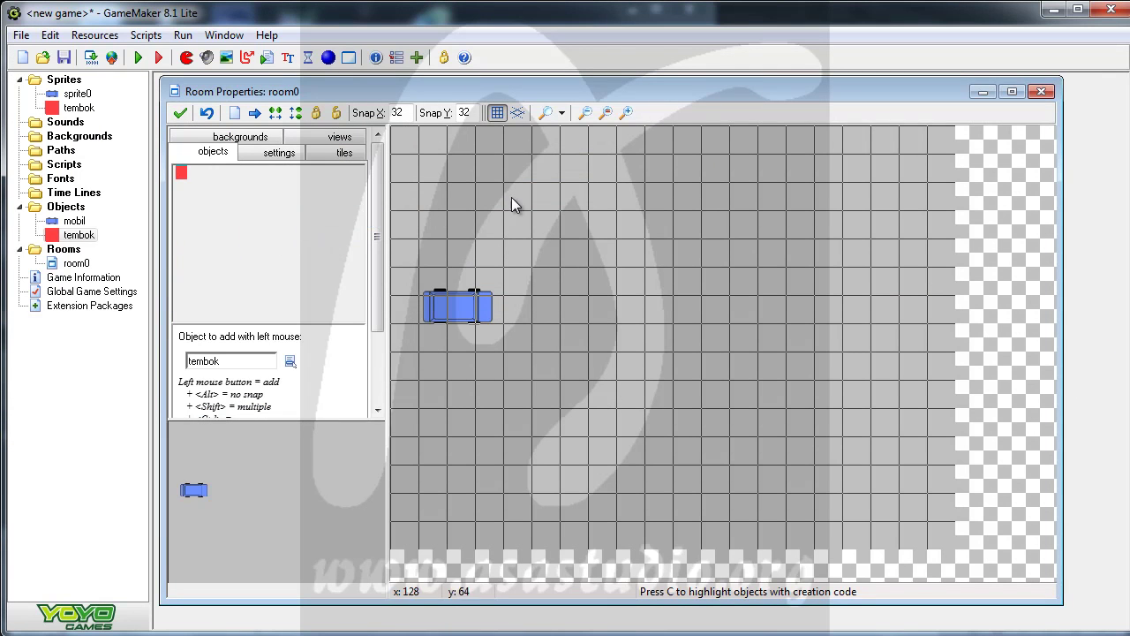
click(394, 130)
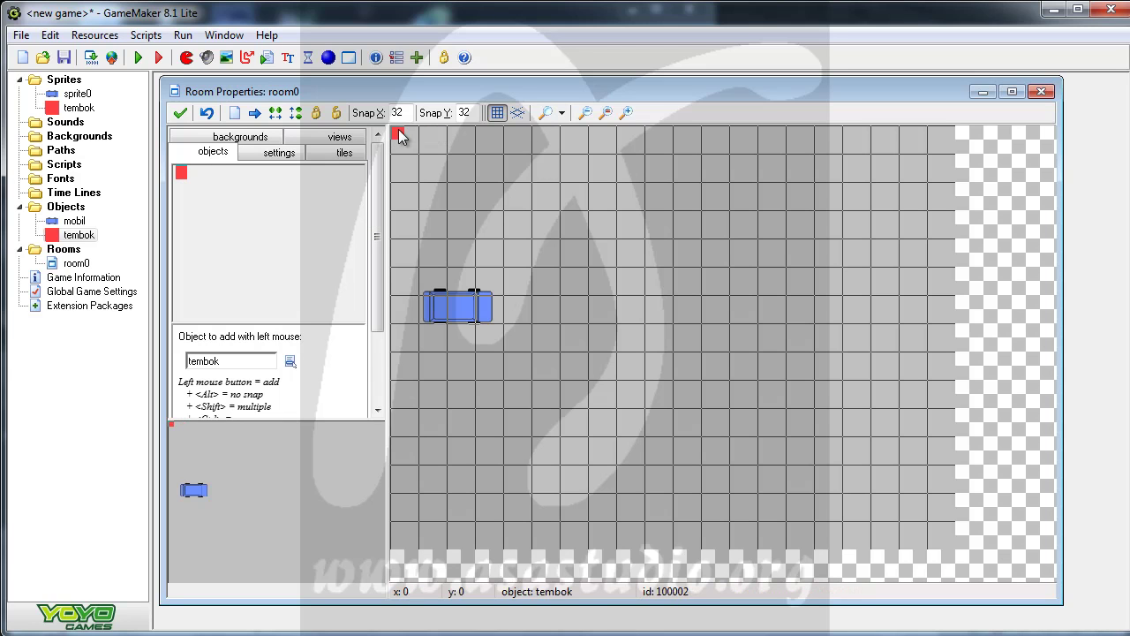
click(425, 132)
click(454, 132)
click(482, 133)
shift+drag(482, 132, 939, 131)
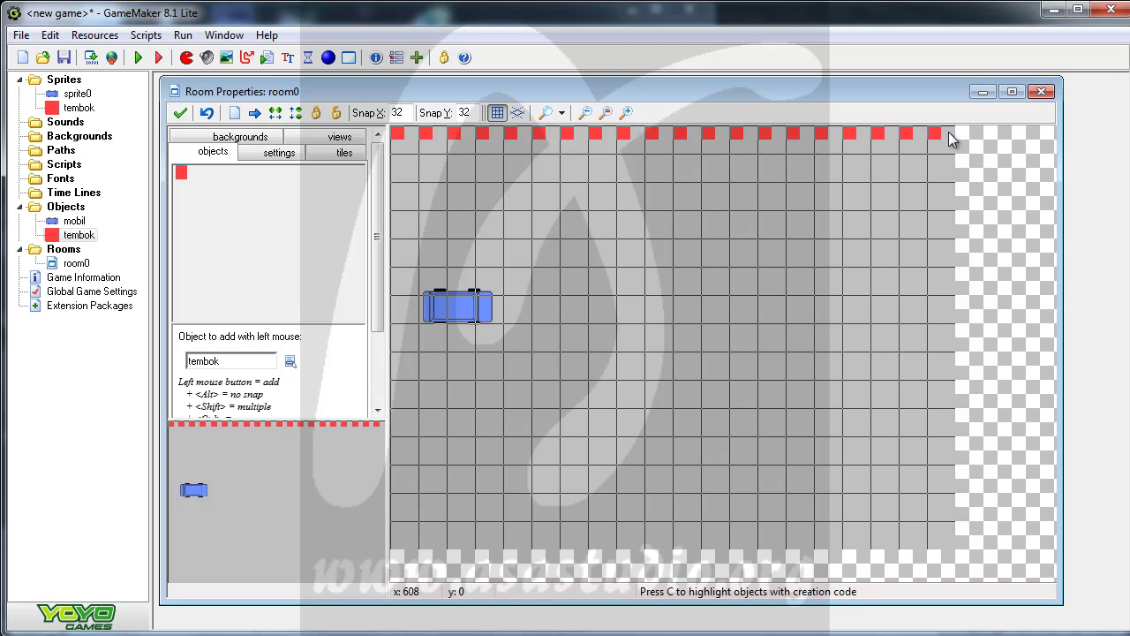
mouse_move(951, 208)
shift+mouse_down()
mouse_move(953, 527)
mouse_move(446, 533)
mouse_move(411, 527)
mouse_move(396, 500)
mouse_move(378, 319)
mouse_move(394, 144)
shift+mouse_up()
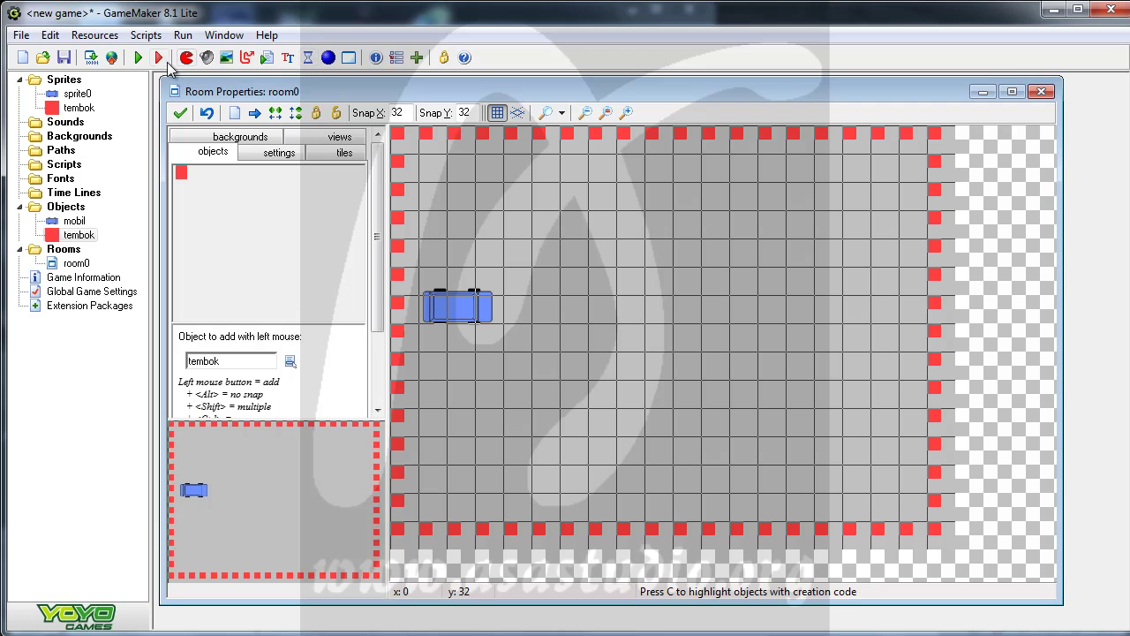
- Run the game, drive the car into the tembok border to test the collisions, and close the game
click(155, 62)
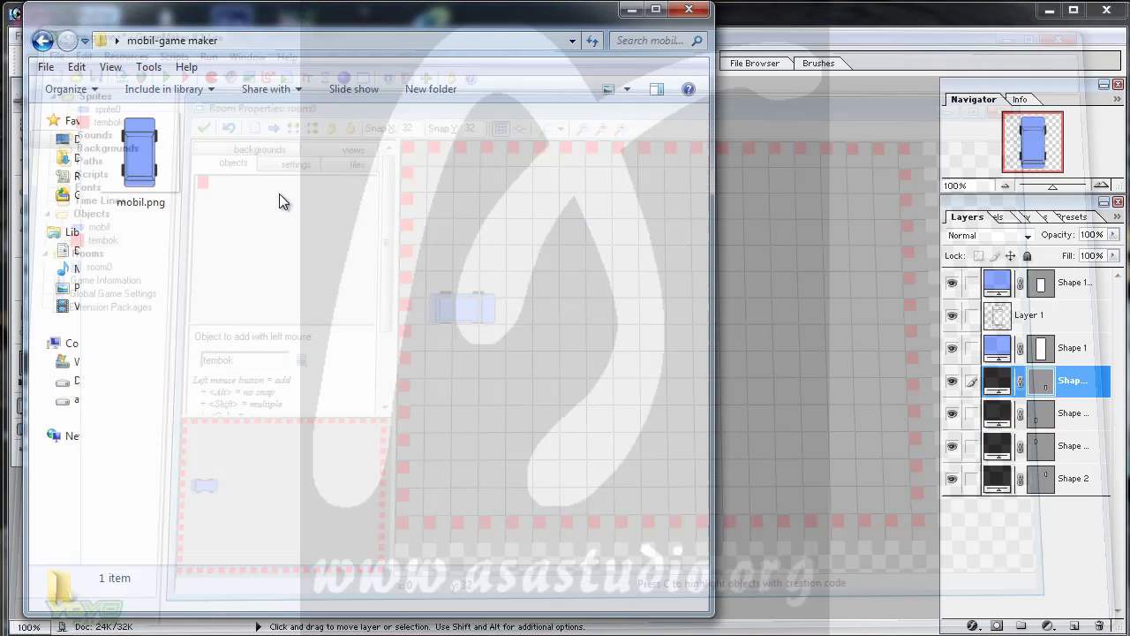
key(Right)
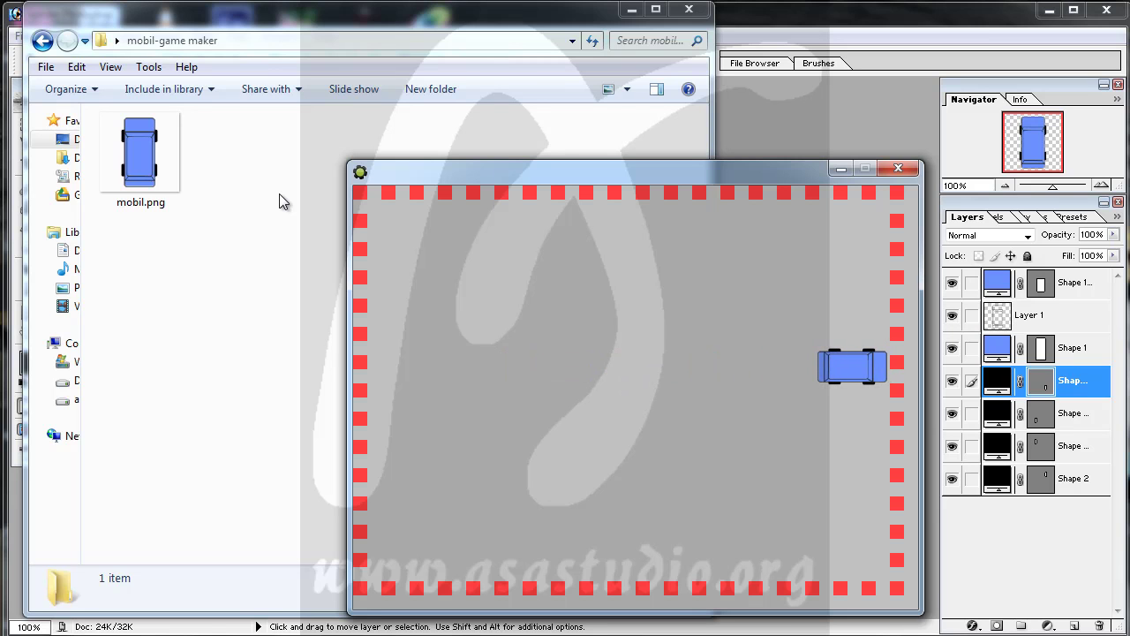
key(Left)
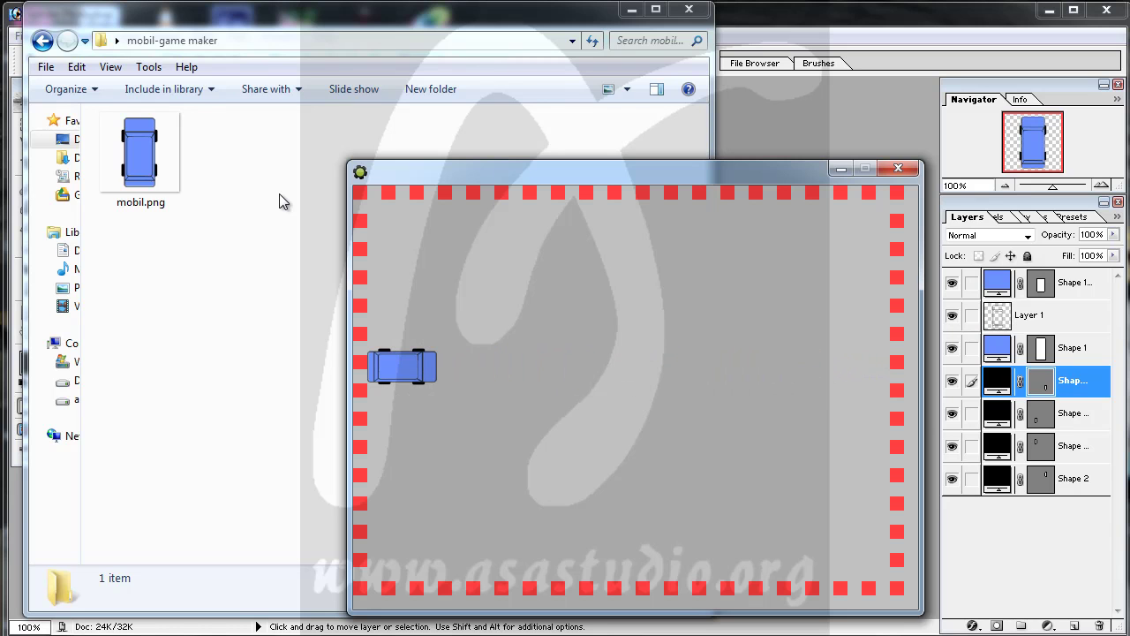
key(Up)
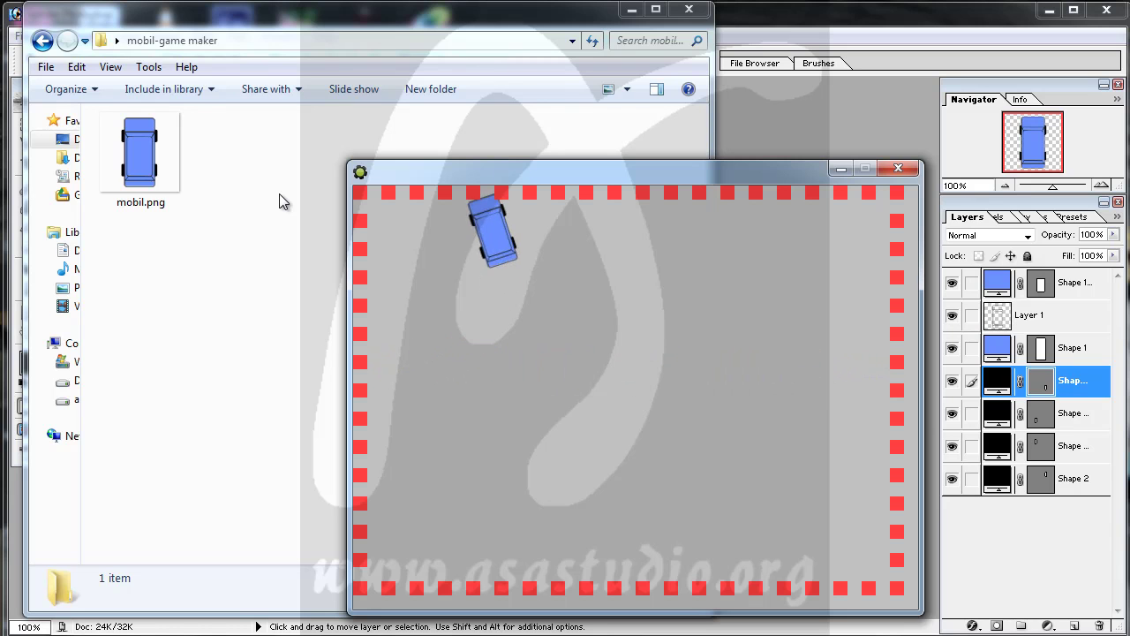
key(Down)
key(Left)
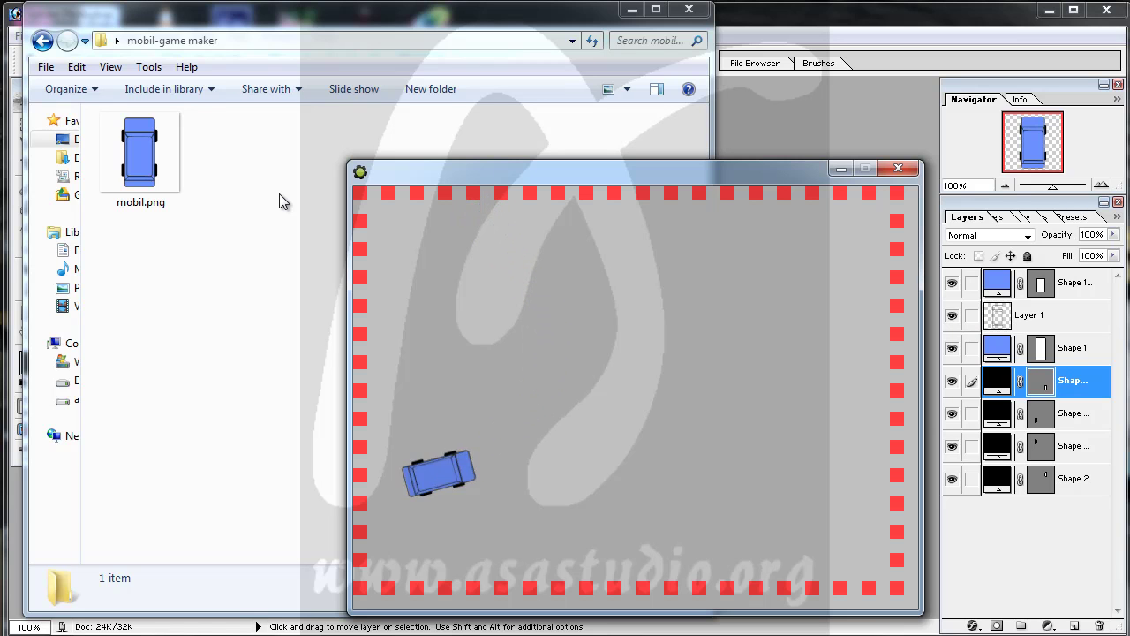
click(897, 168)
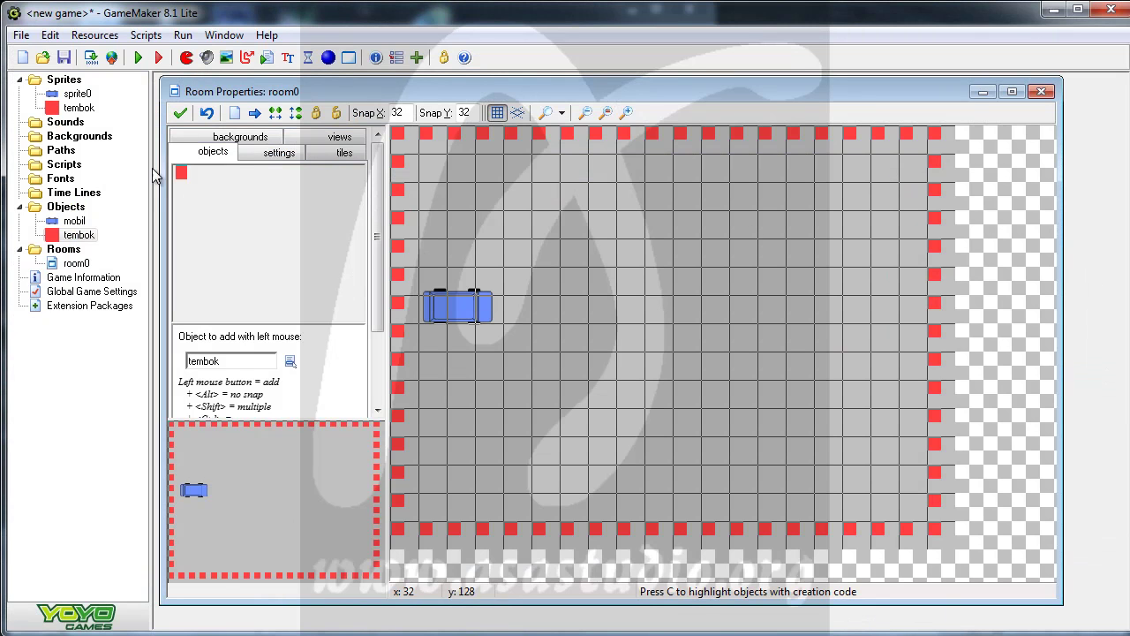
- Make the tembok object solid and confirm its properties
double_click(62, 238)
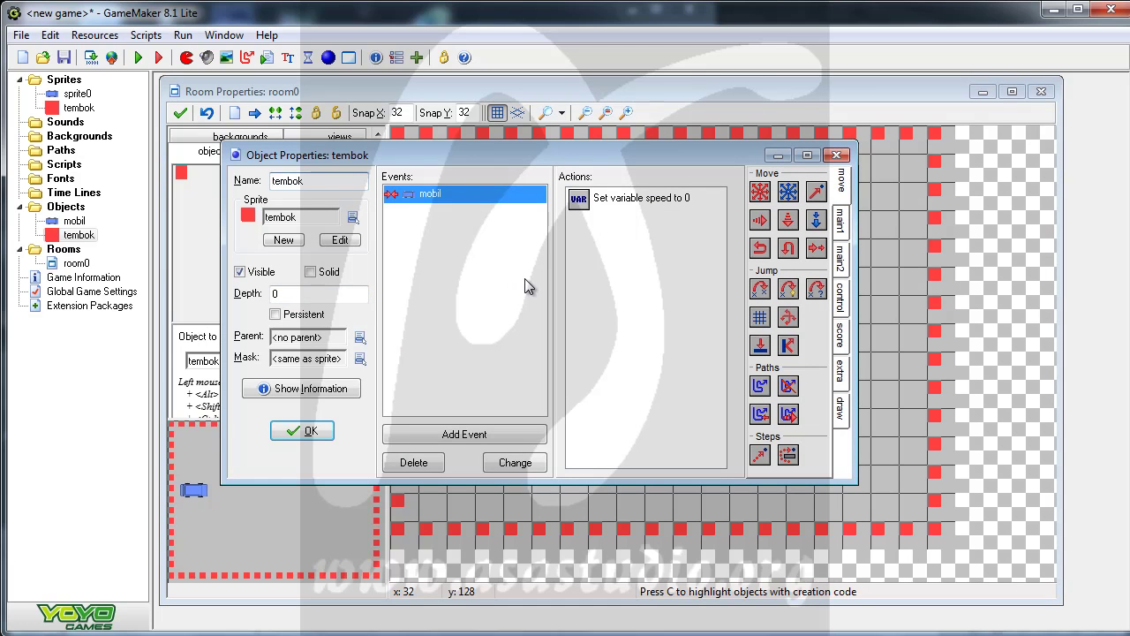
click(309, 273)
click(305, 430)
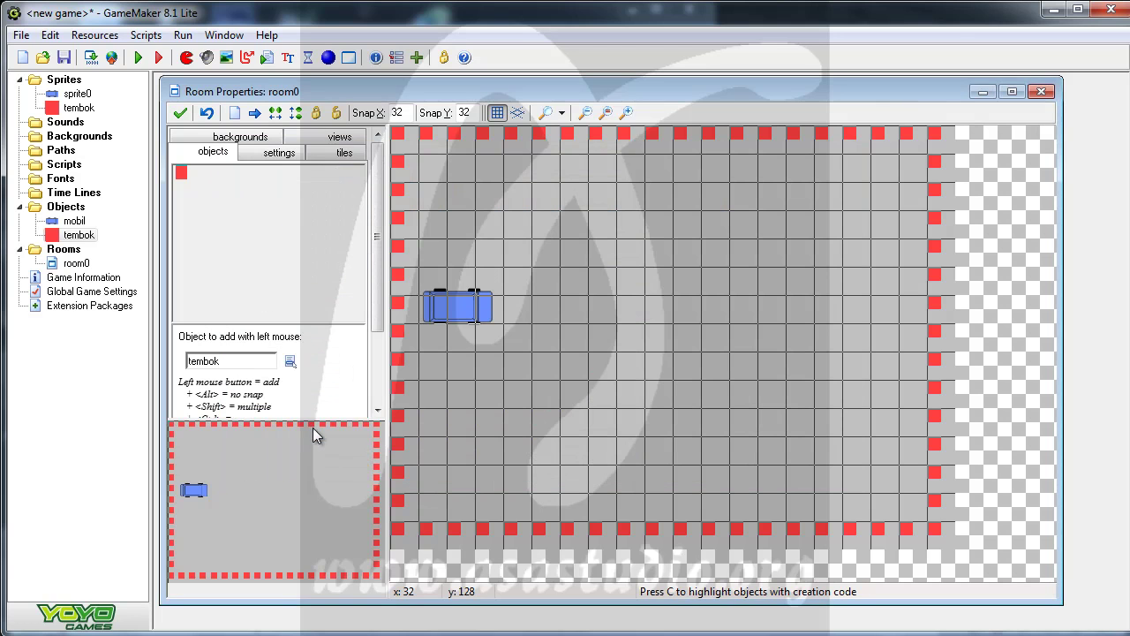
- Run the game again with the solid tembok walls, drive and reverse the car against them, and close the game
click(138, 57)
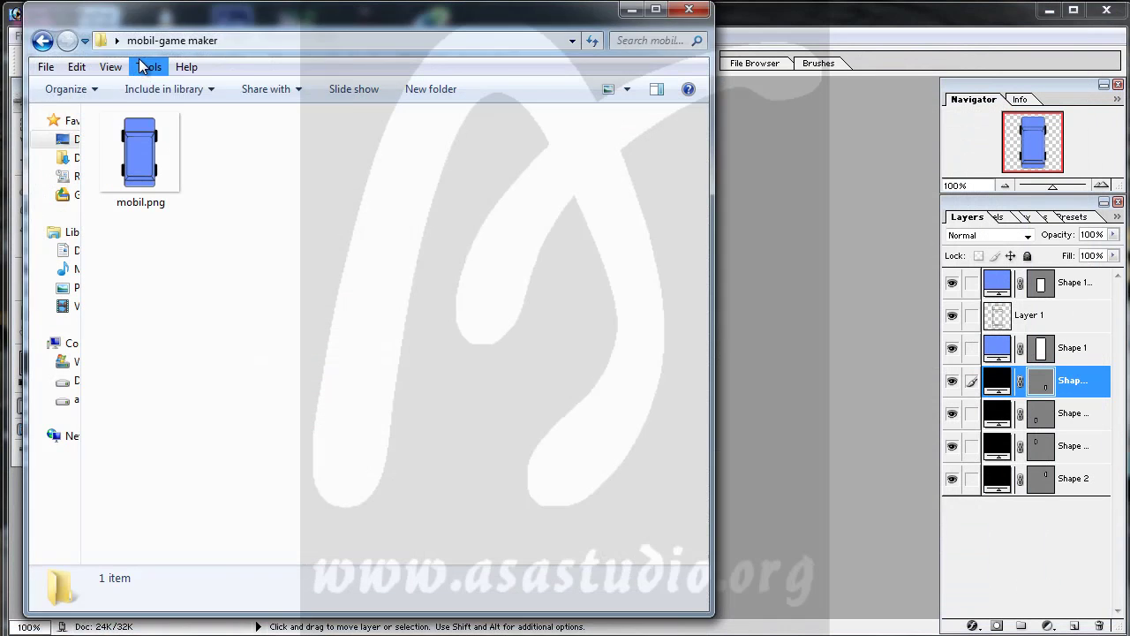
key(Up)
key(Left)
key(Down)
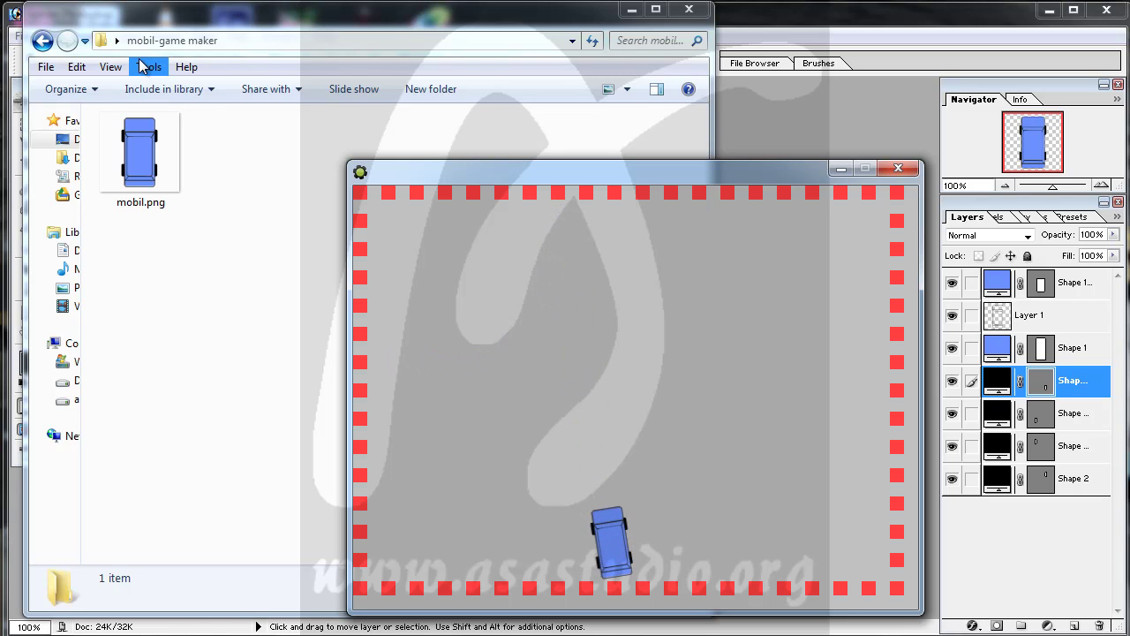
key(Up)
key(Left)
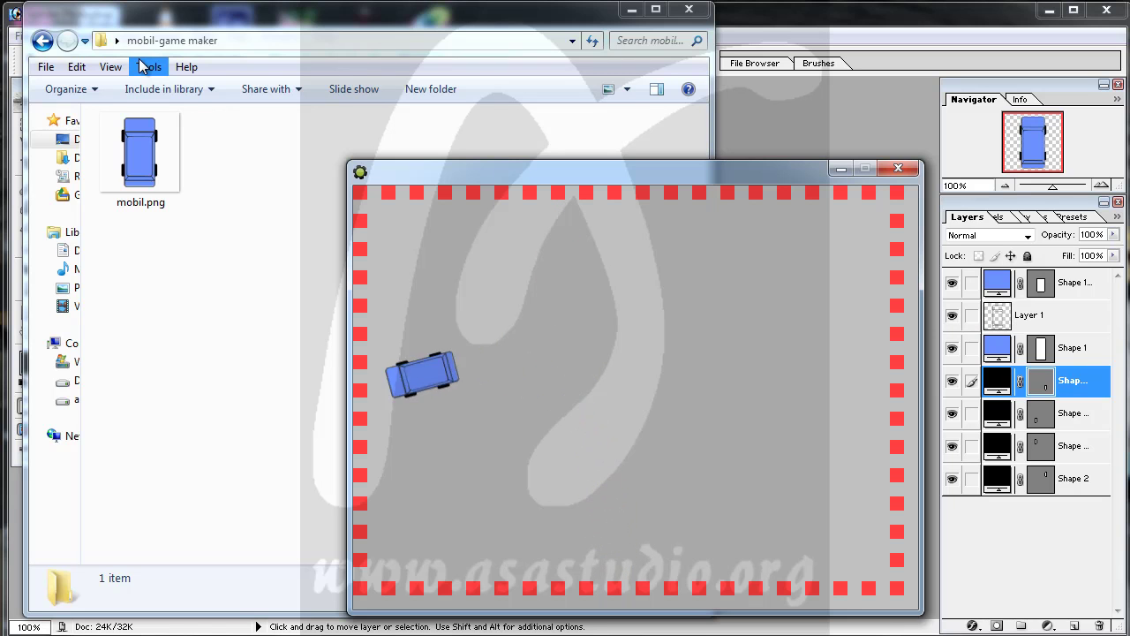
key(Down)
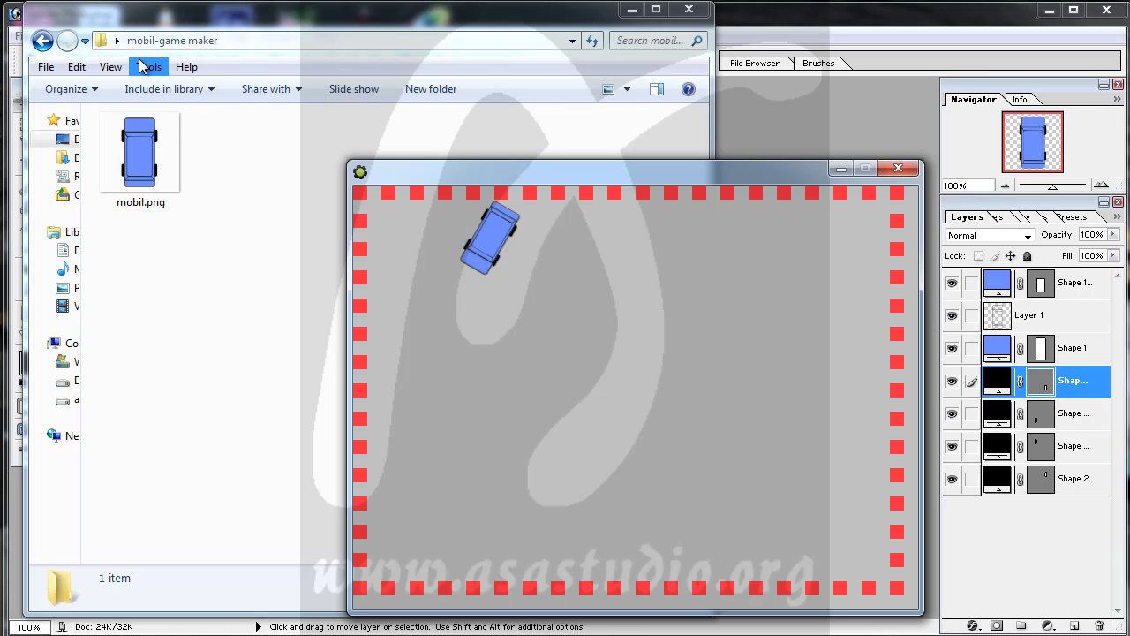
key(Down)
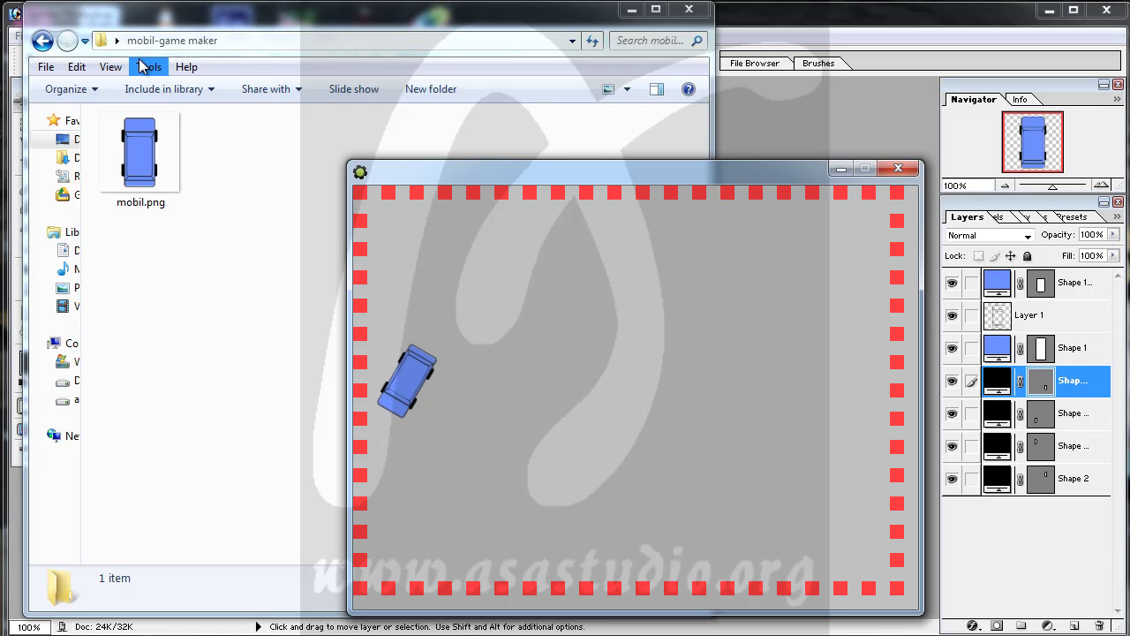
key(Up)
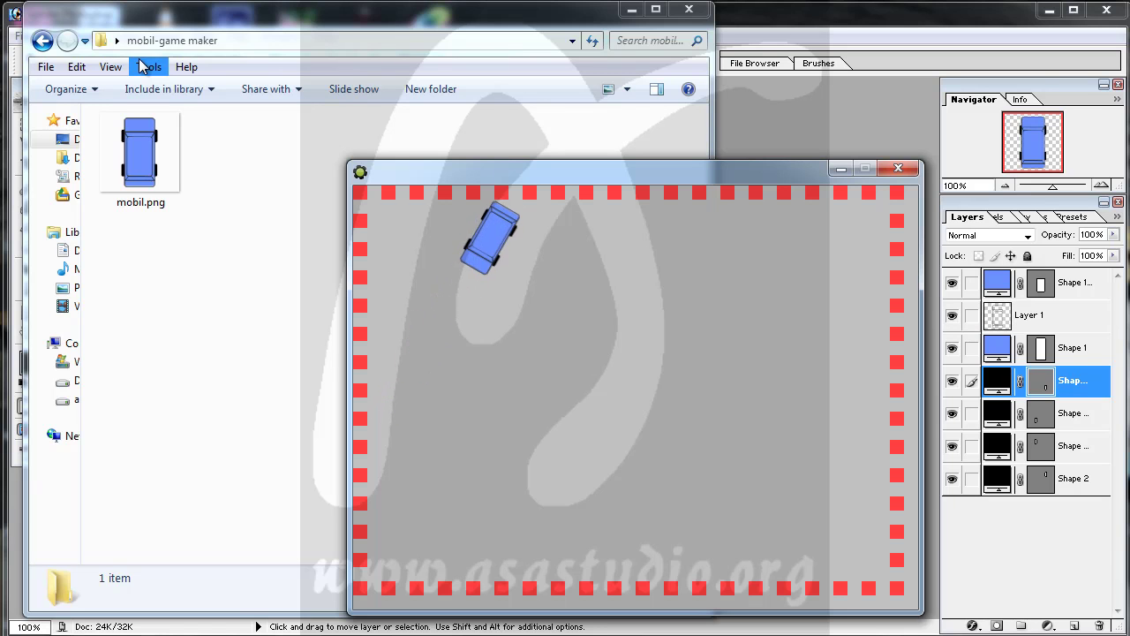
click(899, 168)
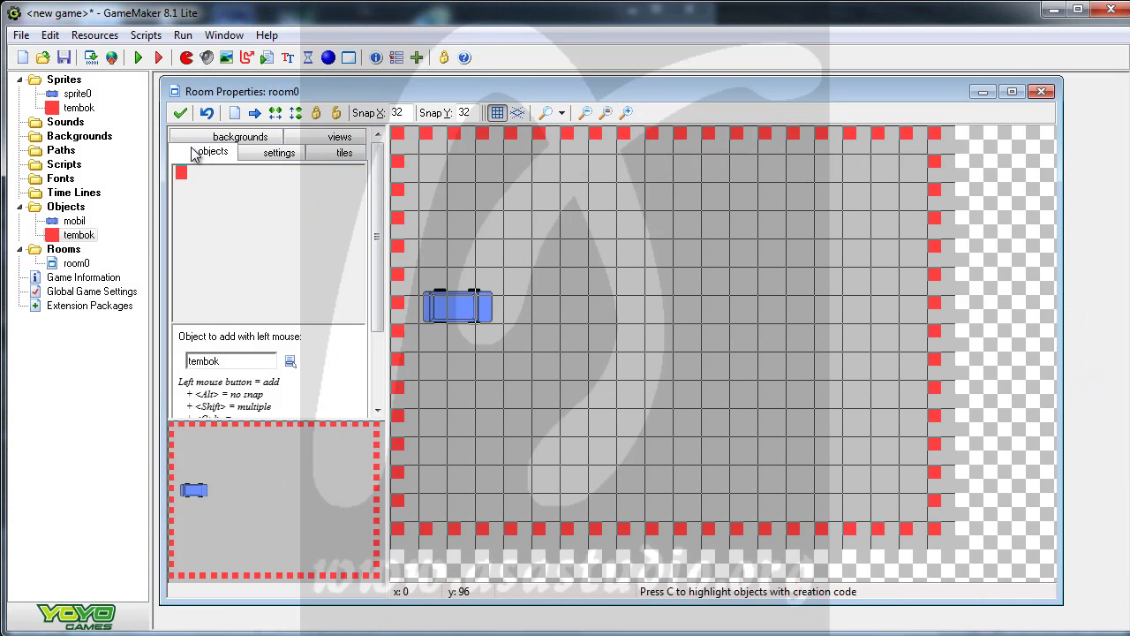
- Review sprite0's collision checking options, and test-drive the car against the walls in a game run
double_click(72, 95)
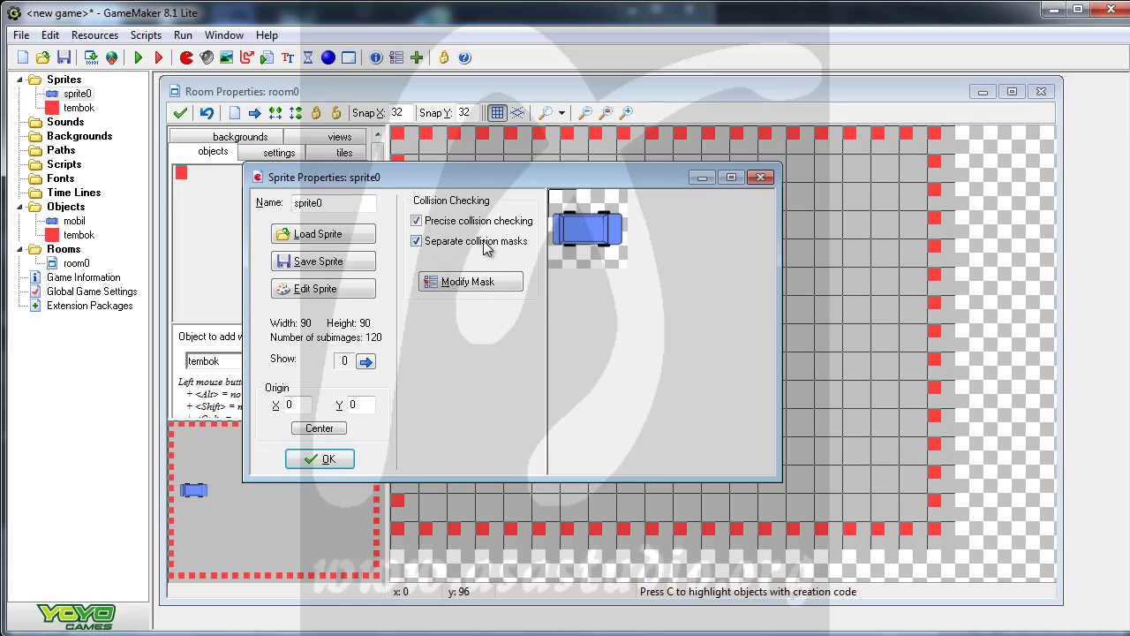
click(337, 458)
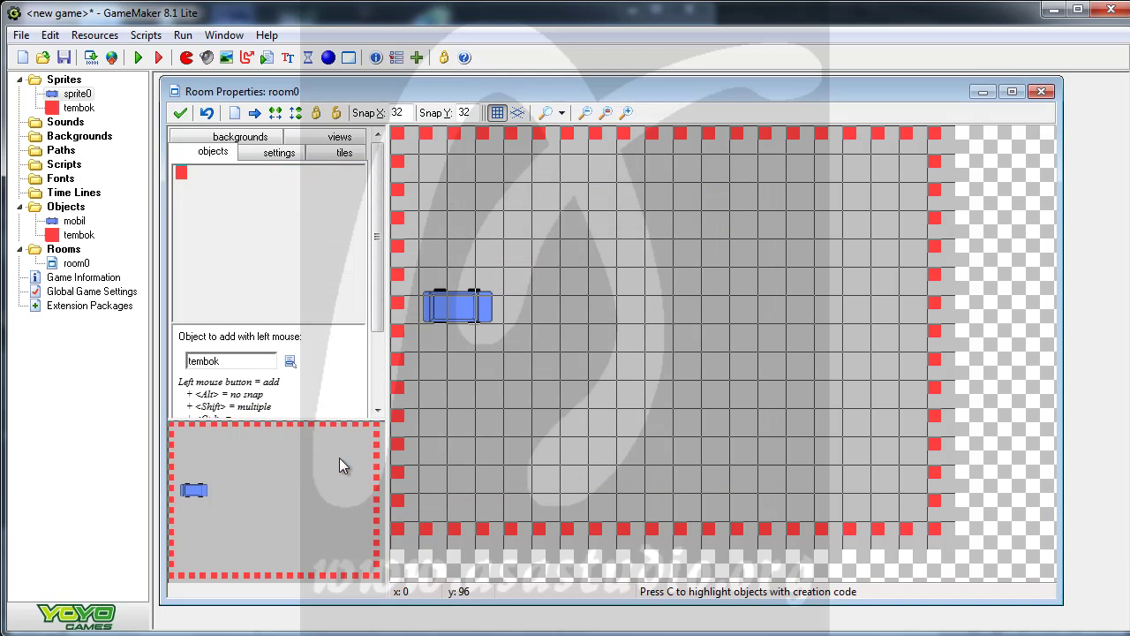
click(138, 57)
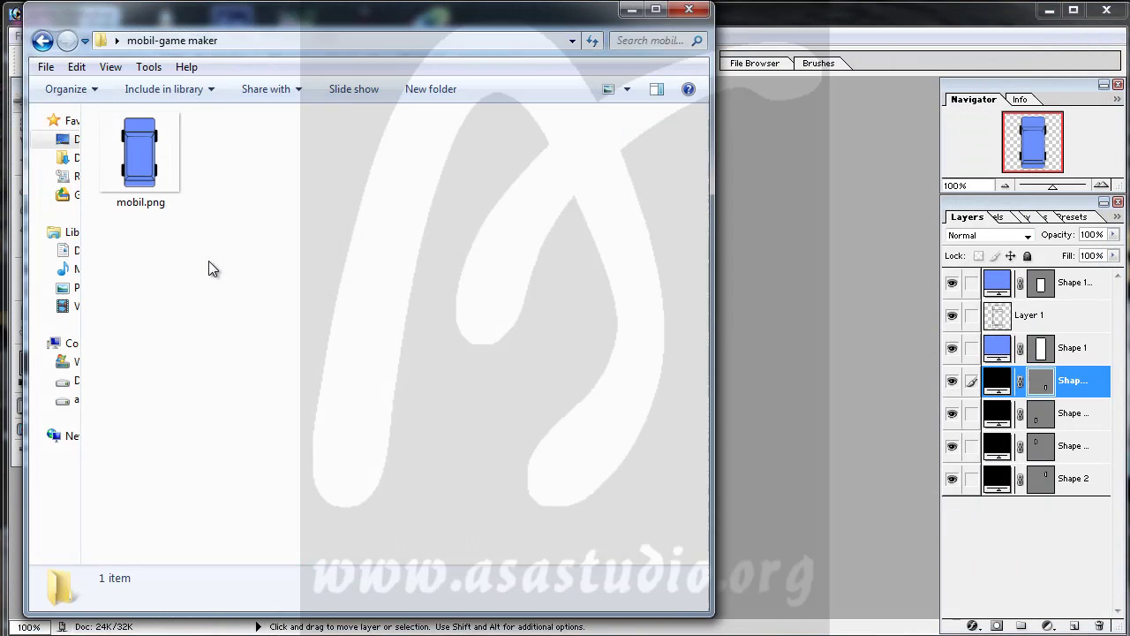
key(Up)
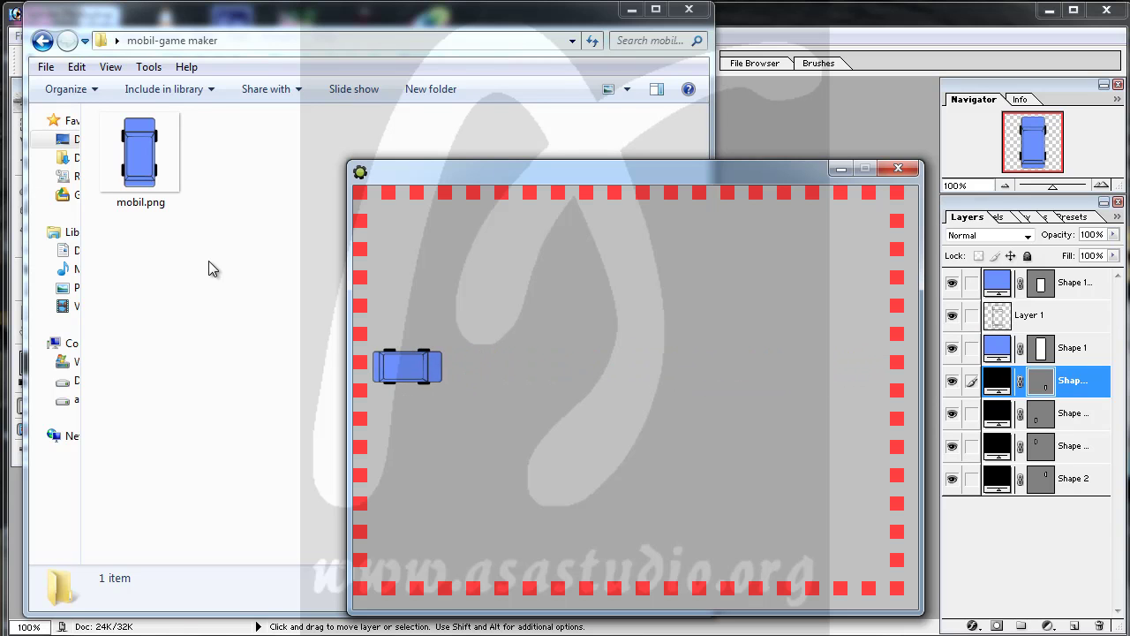
key(Left)
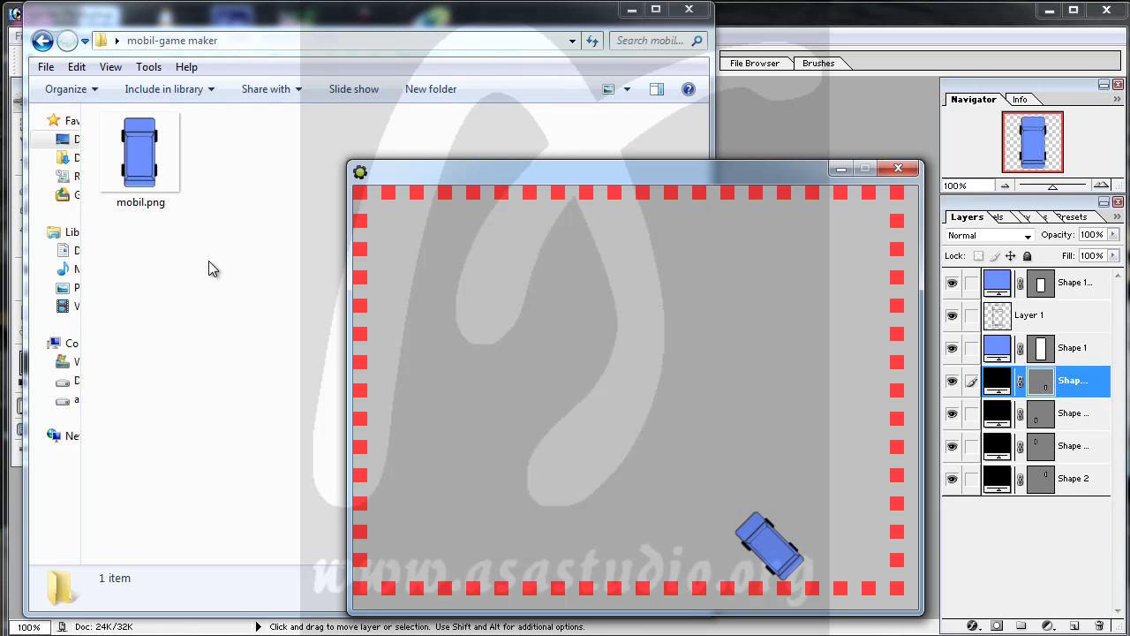
click(900, 168)
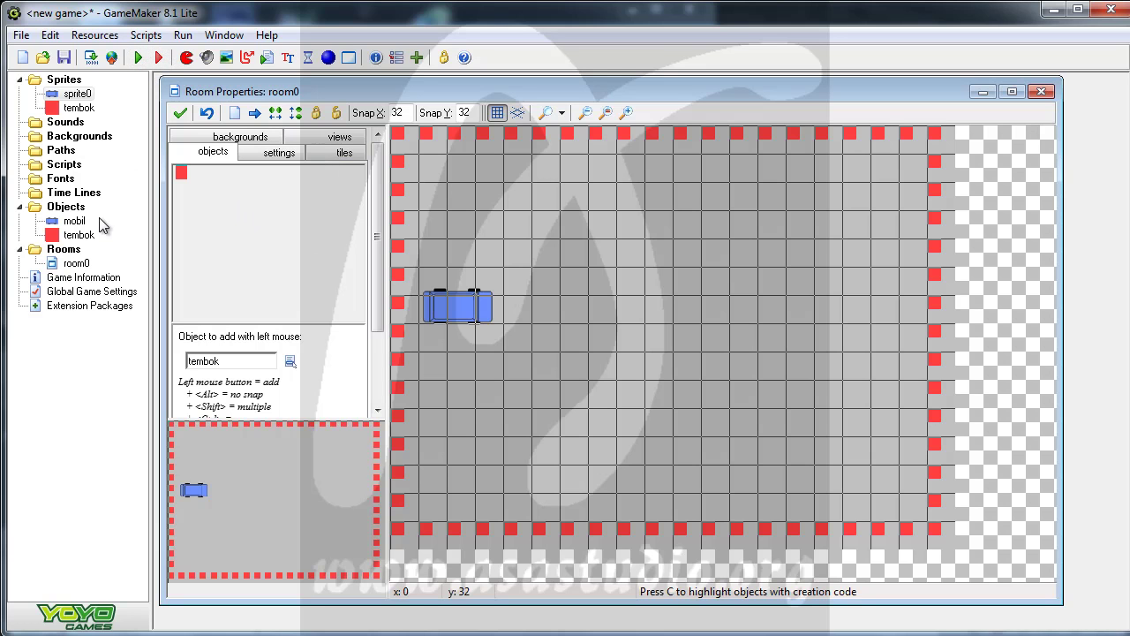
- Open the mobil object and examine the actions of its Create and Step events
double_click(72, 222)
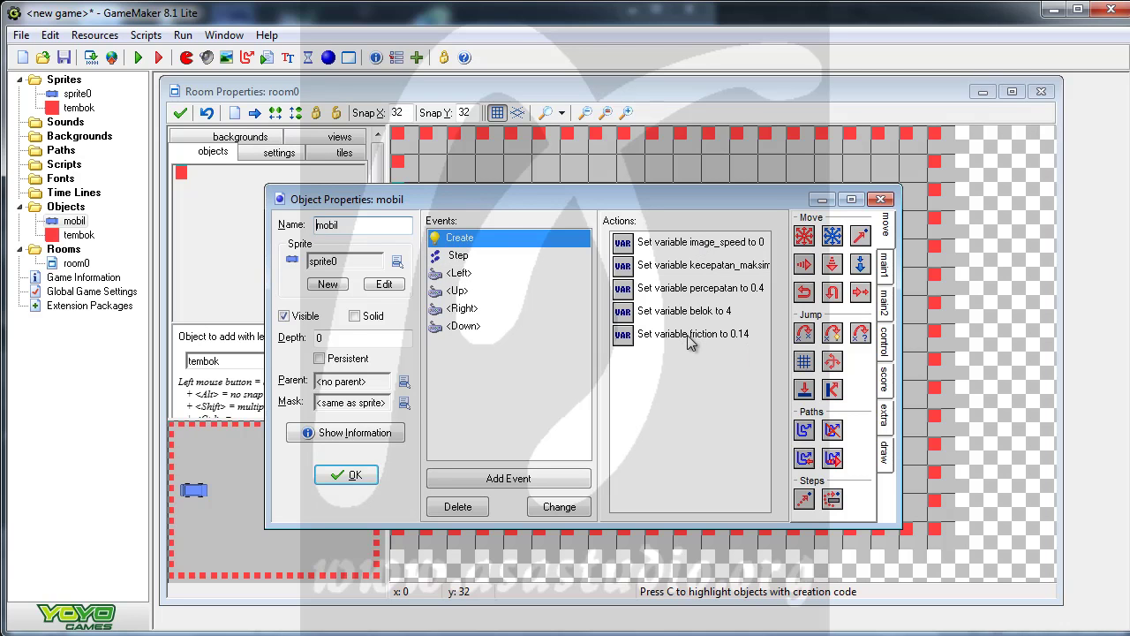
click(459, 256)
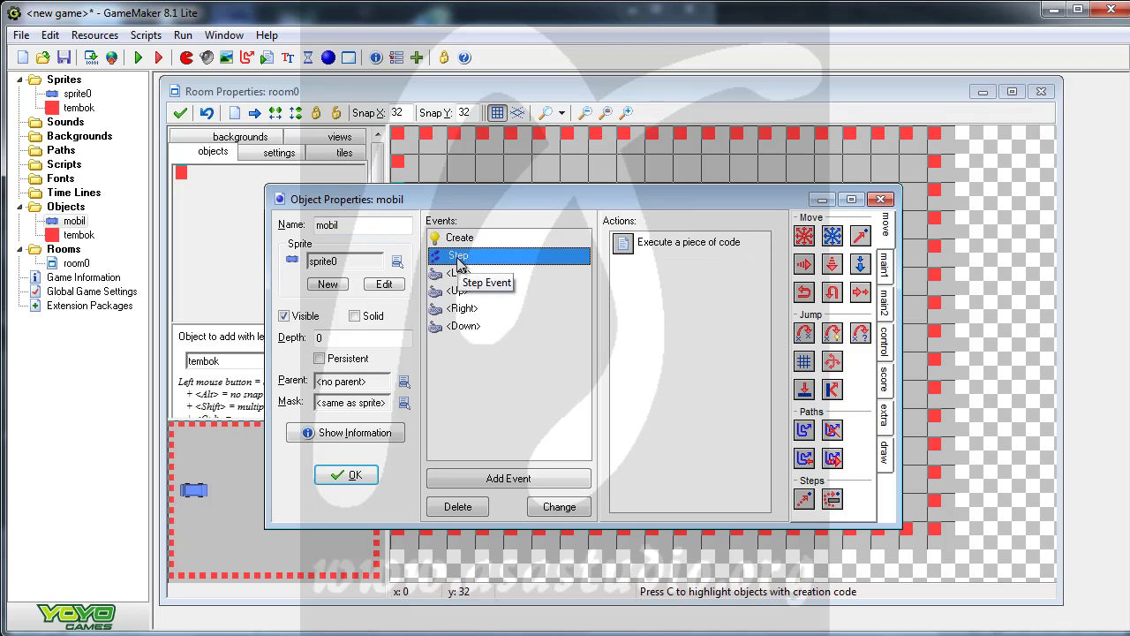
click(459, 240)
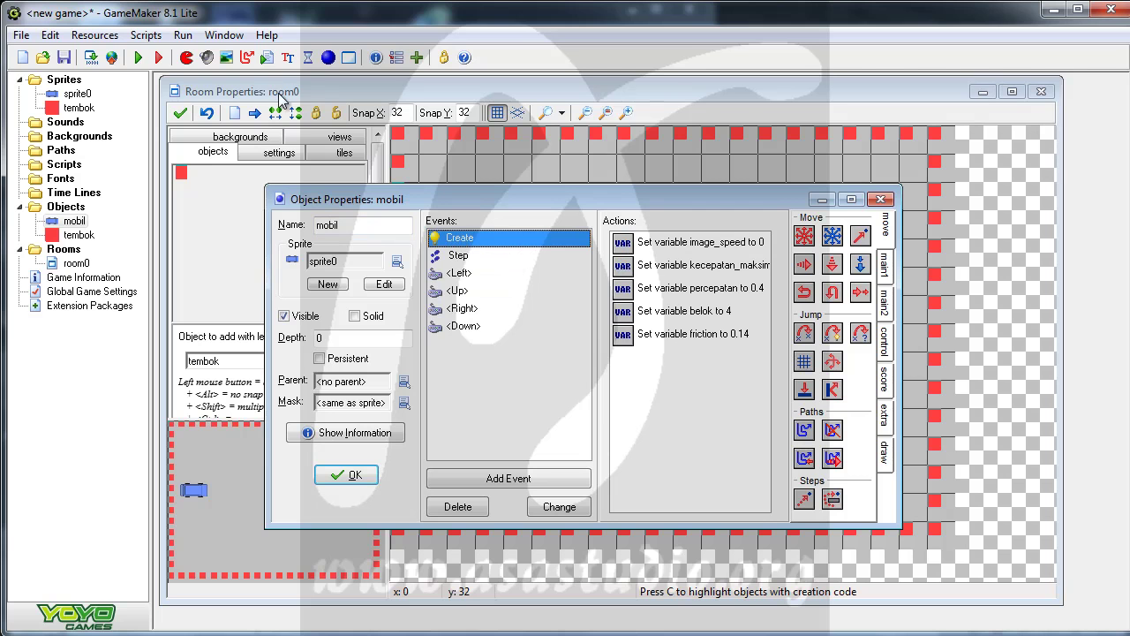
- Run the game with the mobil object open, steer the car around the walled room, and close the game
click(138, 59)
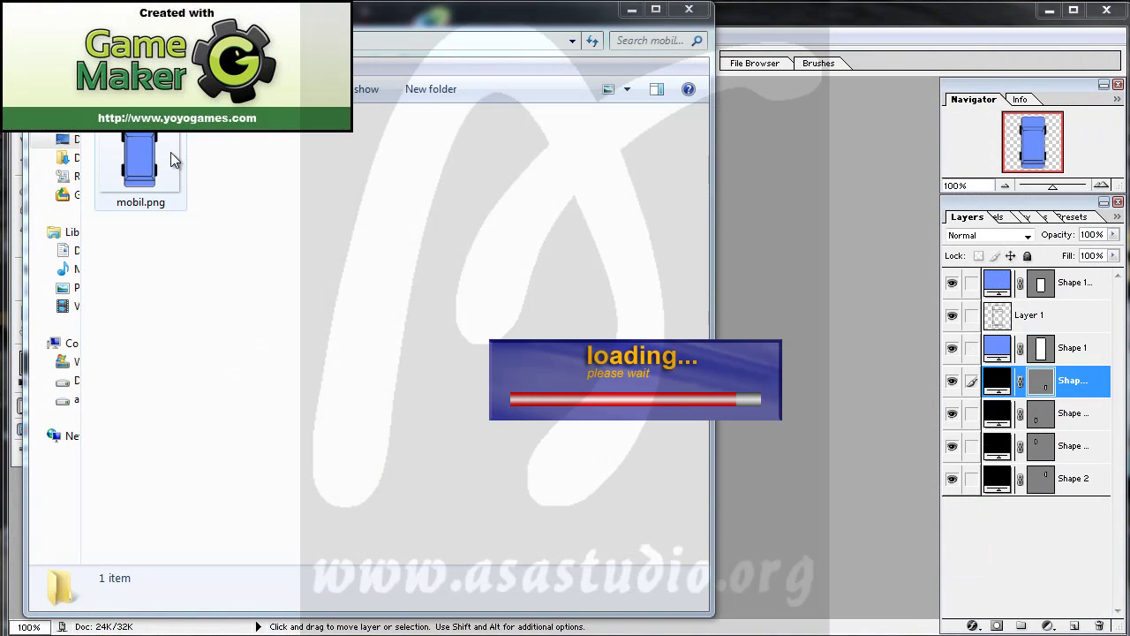
key(Up)
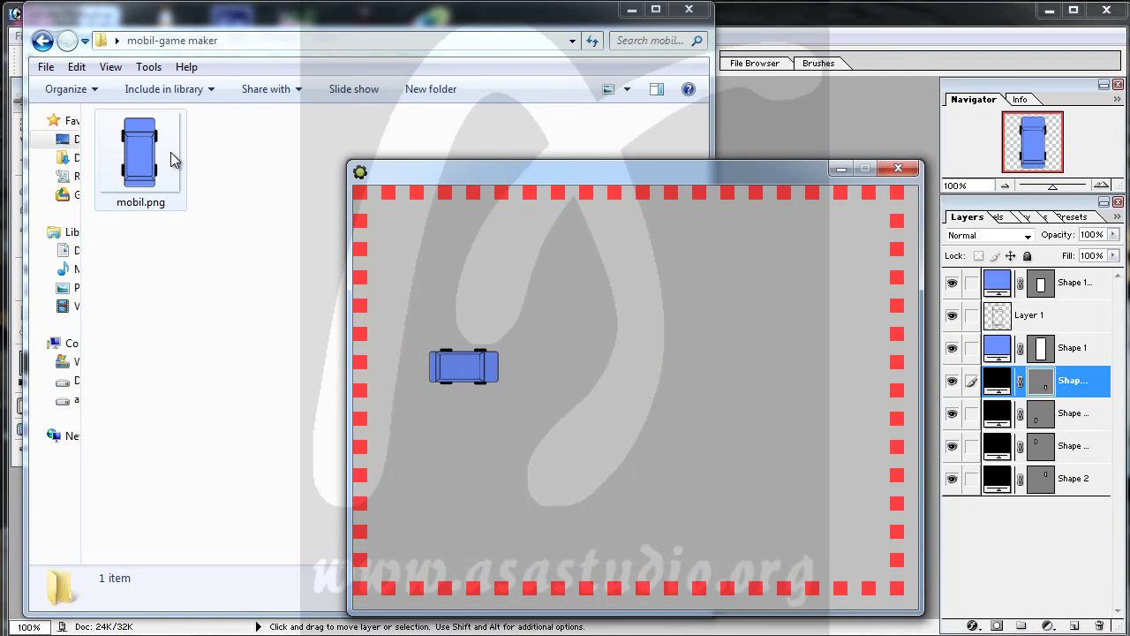
key(Left)
key(Left)
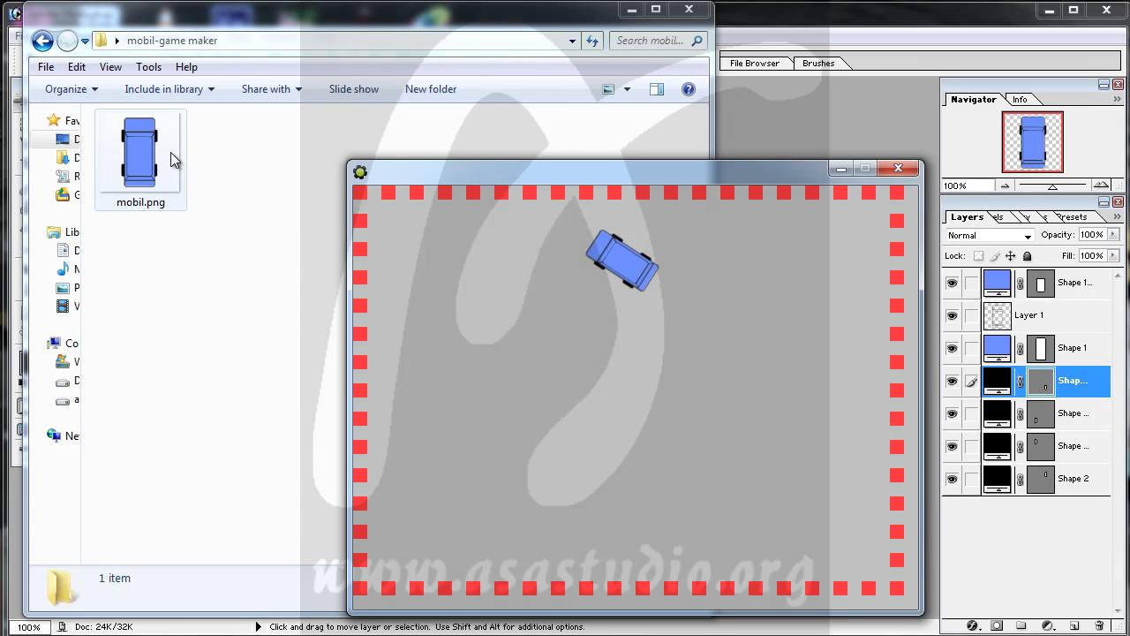
key(Left)
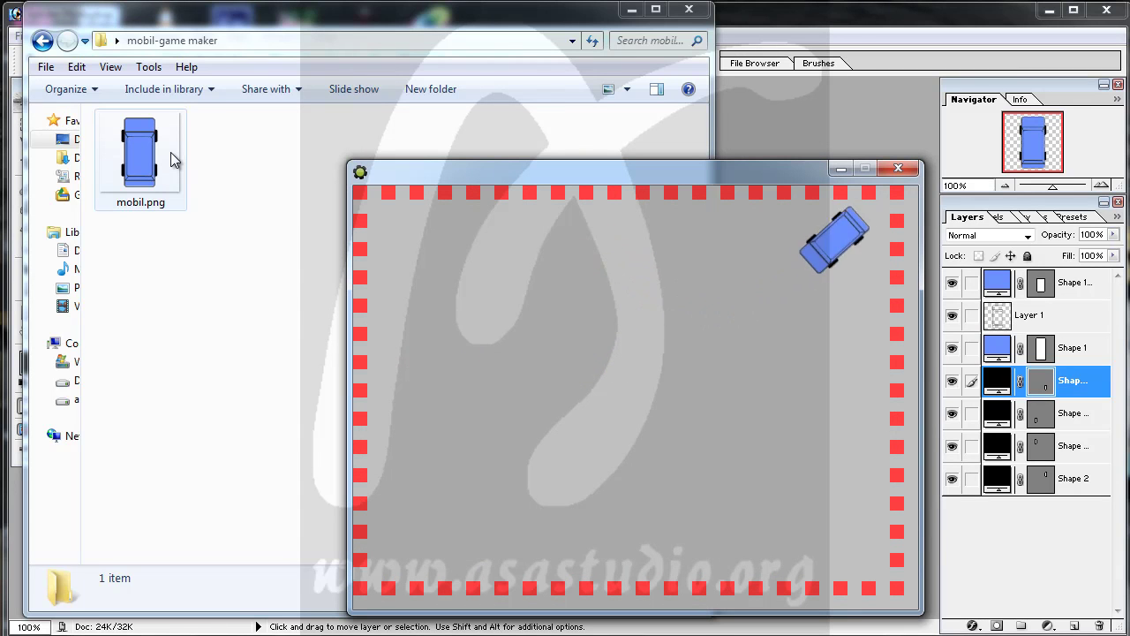
click(898, 168)
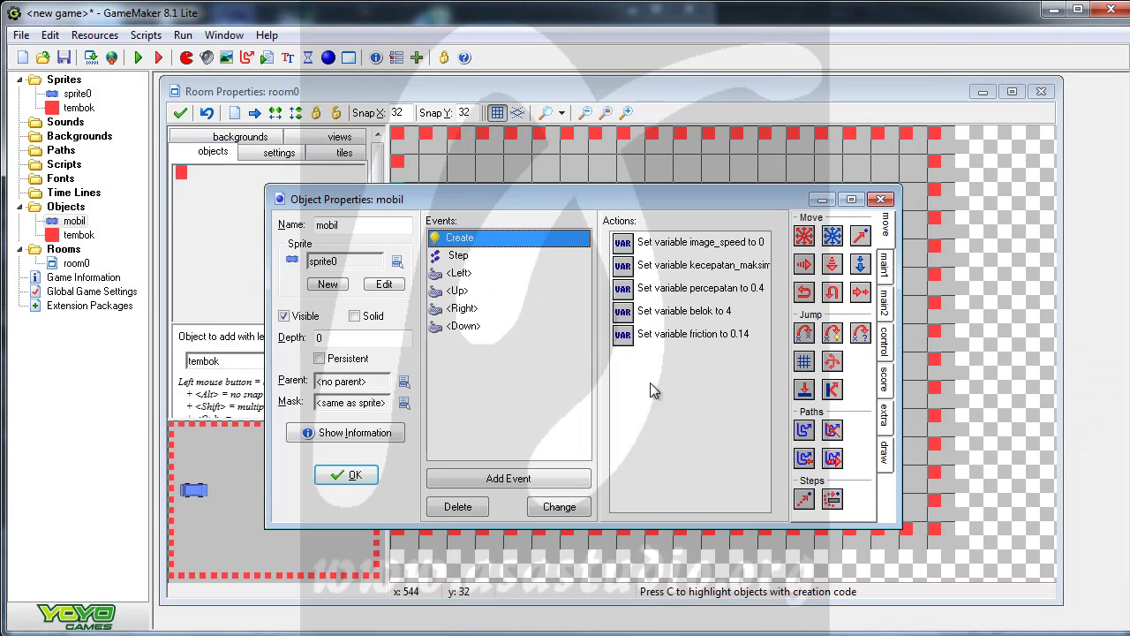
- Add a Set Variable action to mobil's Create event that sets maju to 1
click(886, 351)
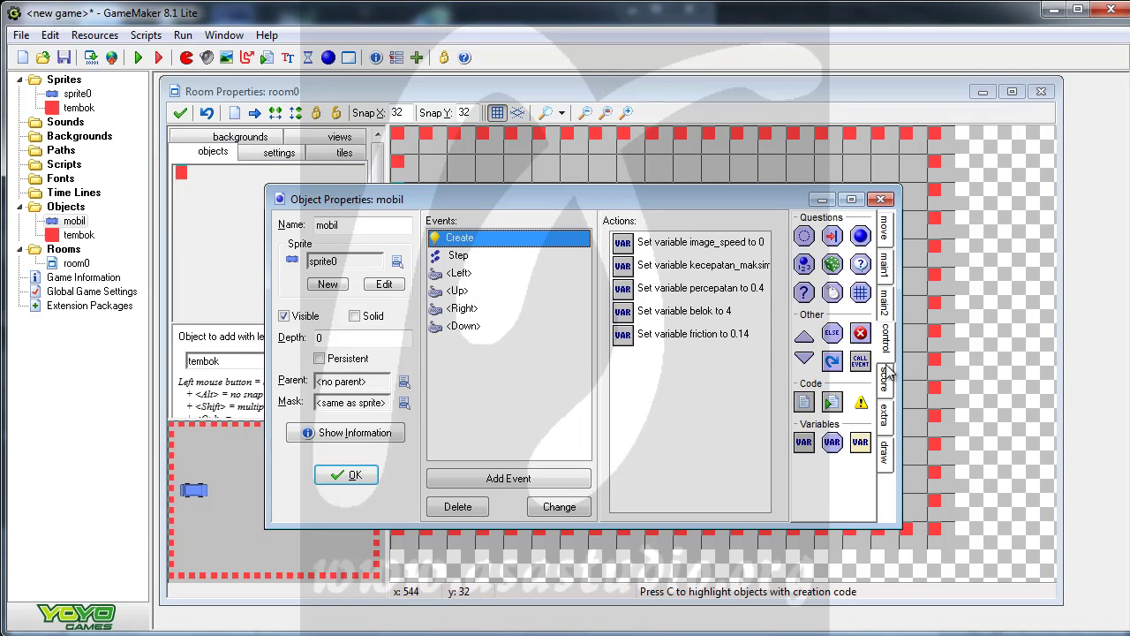
drag(805, 443, 674, 401)
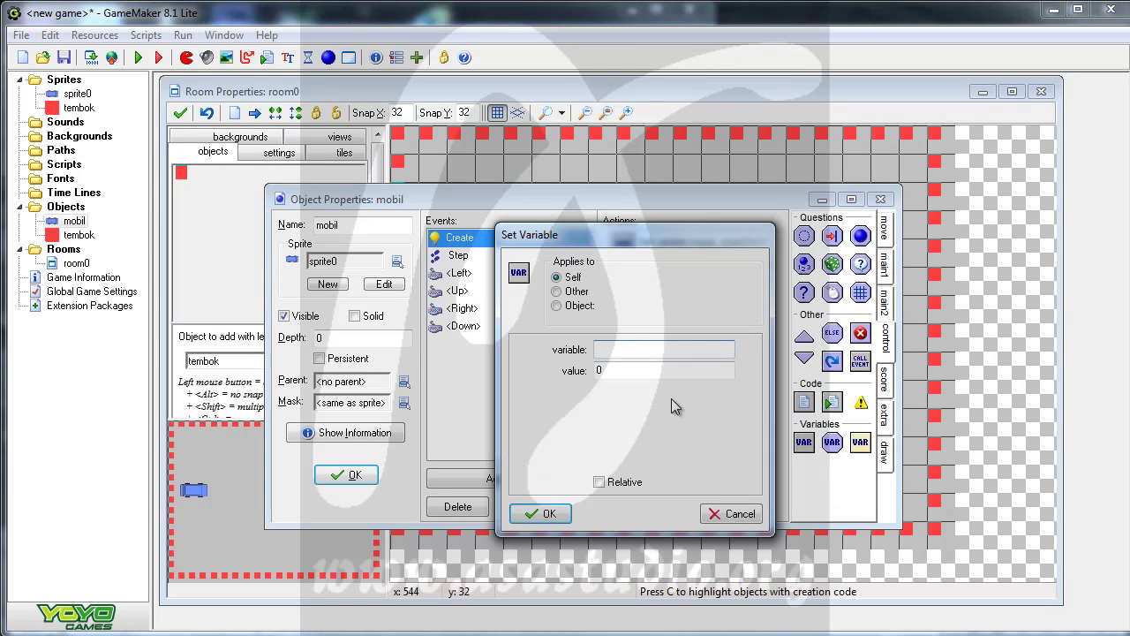
text(maju)
key(Tab)
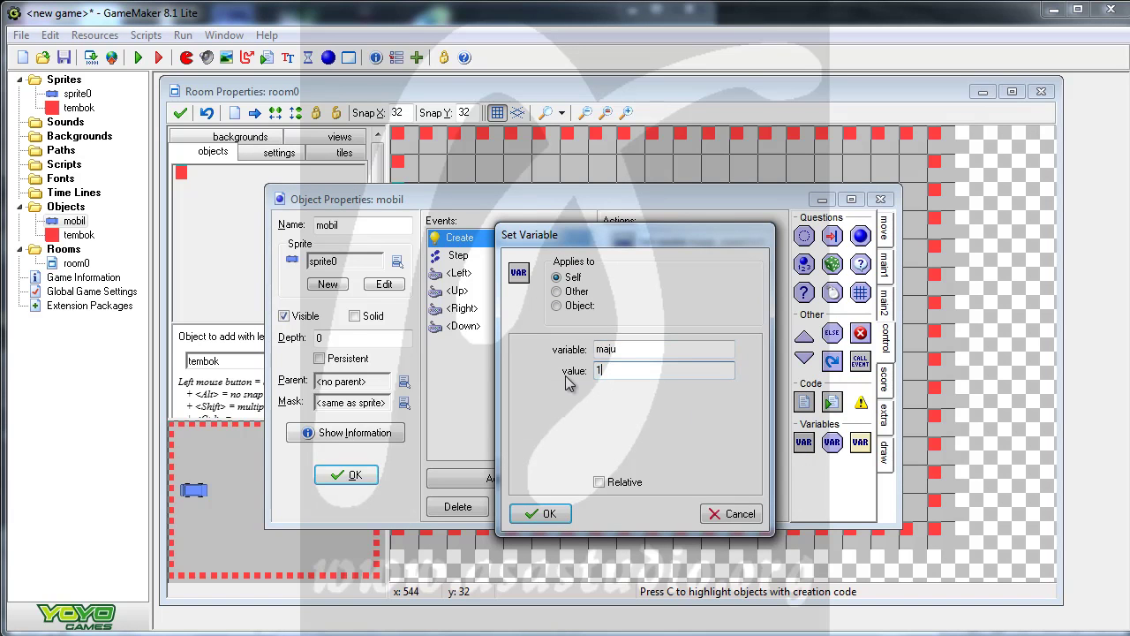
click(553, 515)
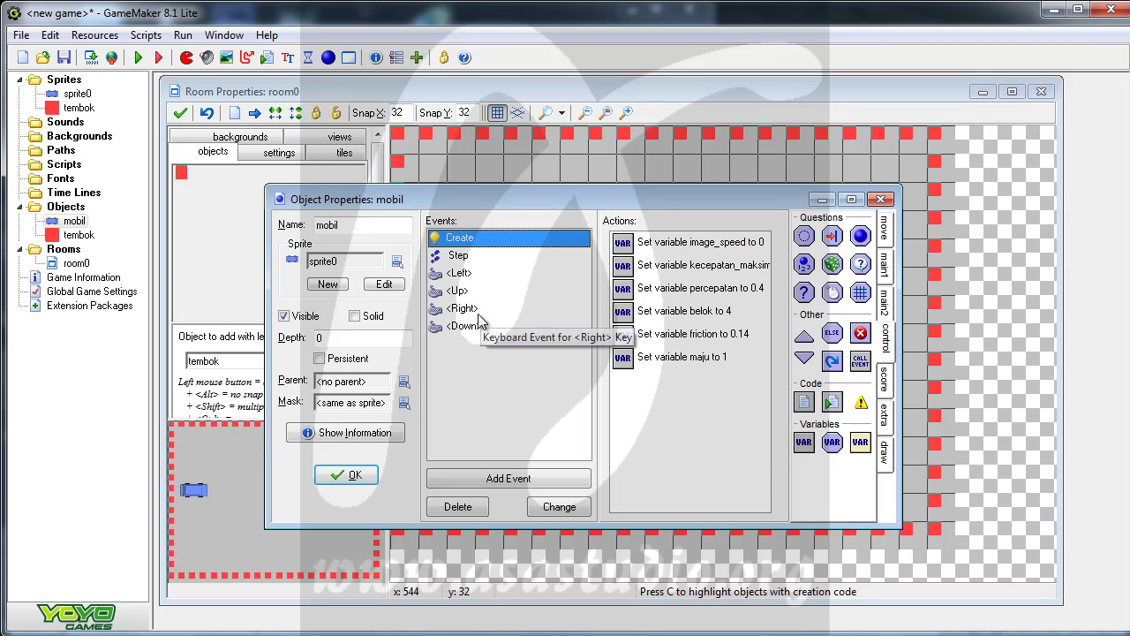
- Add a Set Variable action setting maju to 1 before the code action in mobil's Up key event
click(457, 273)
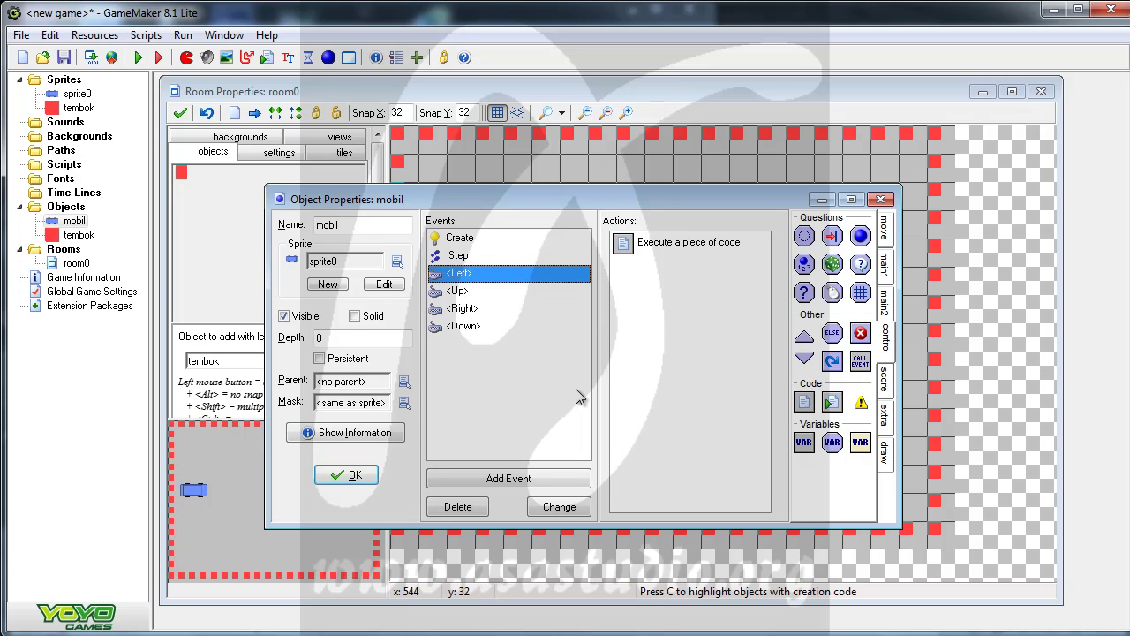
click(456, 292)
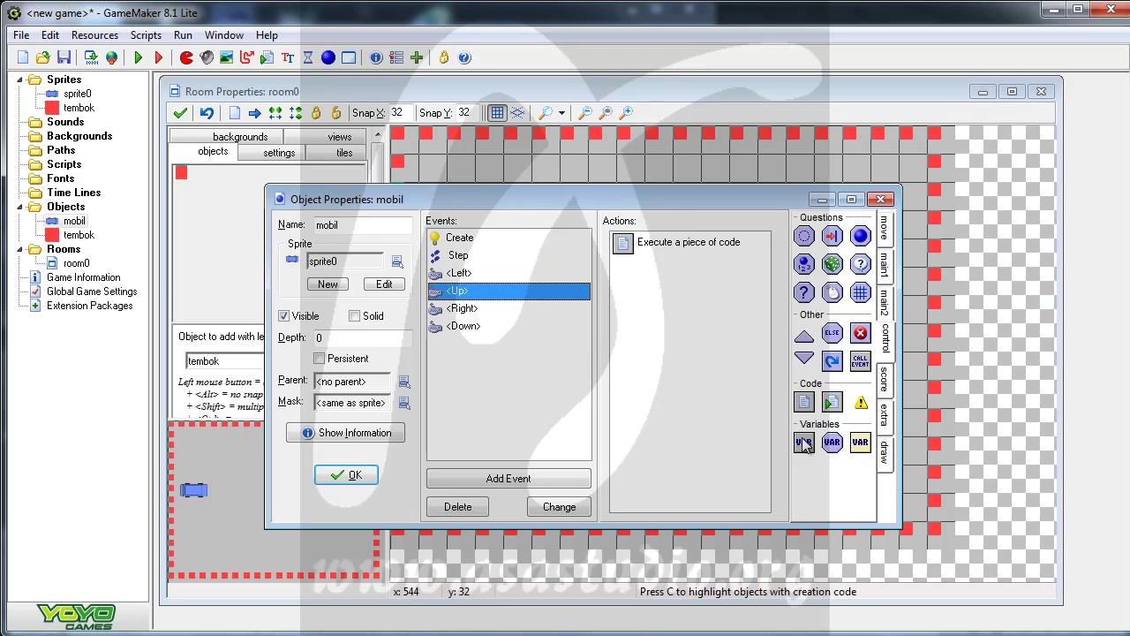
drag(803, 441, 682, 232)
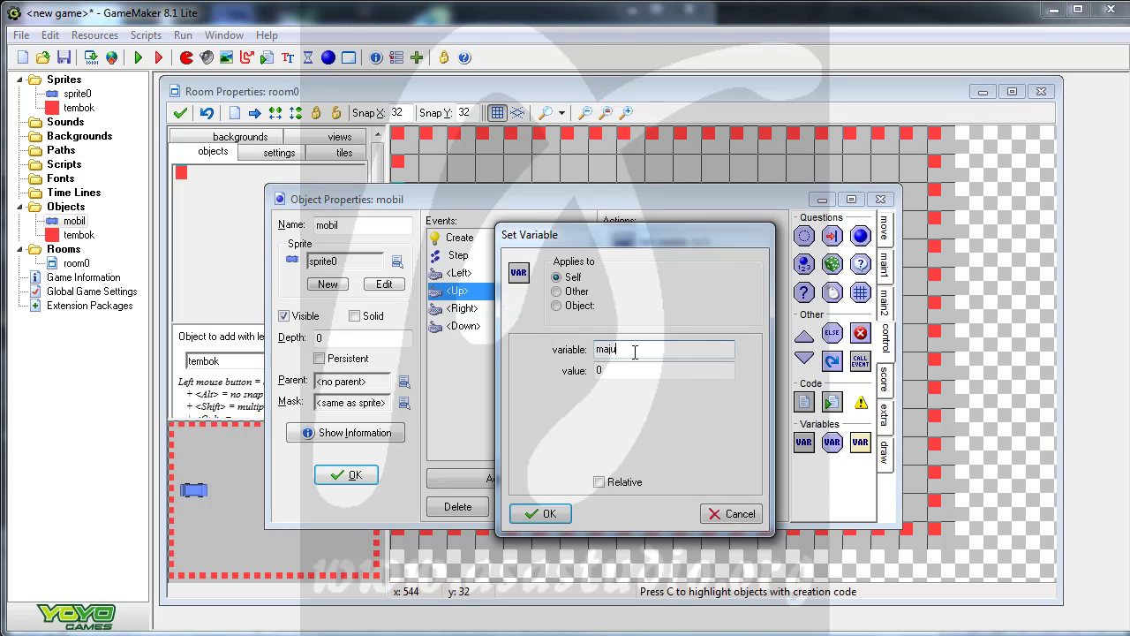
key(Tab)
text(1)
click(540, 513)
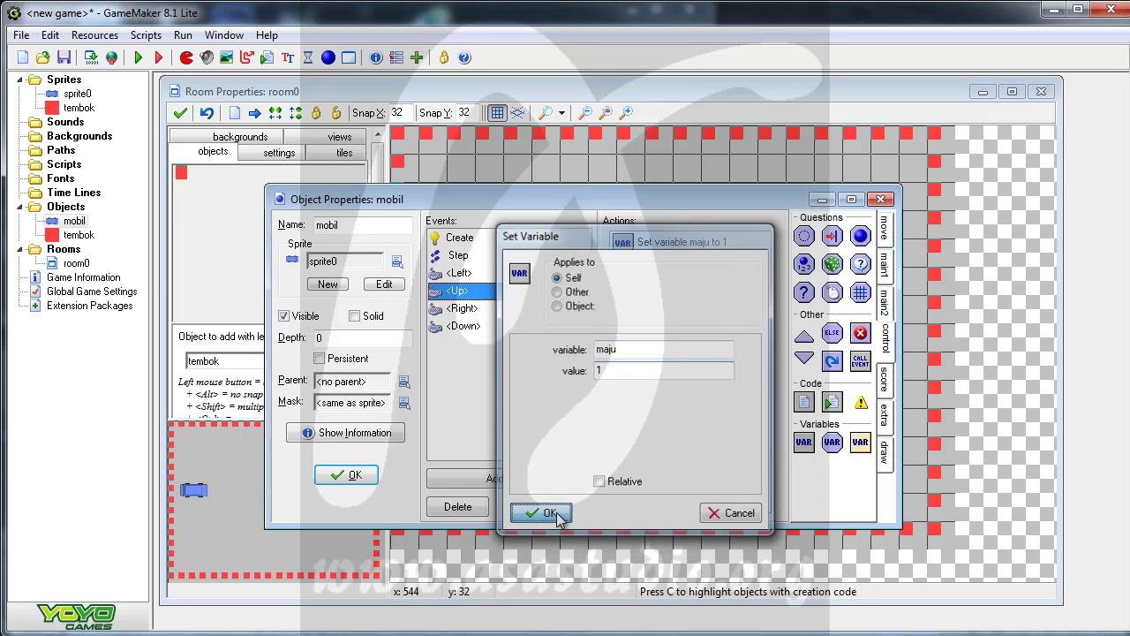
- Add a Set Variable action setting maju to 0 before the code action in mobil's Down key event
click(471, 328)
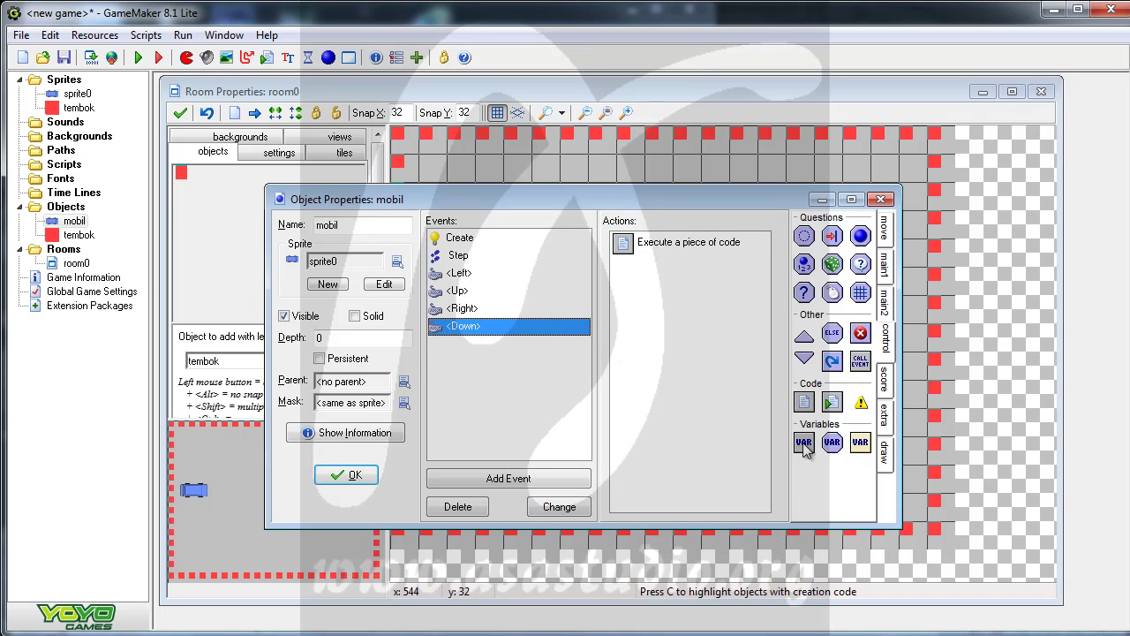
drag(668, 250, 664, 243)
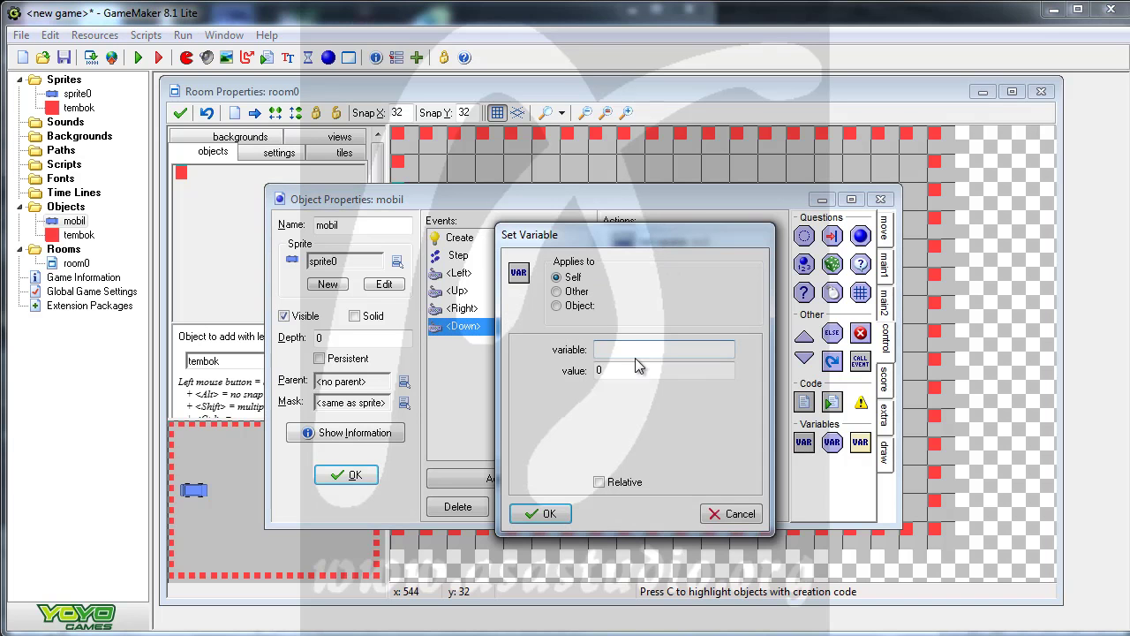
text(maju)
click(543, 513)
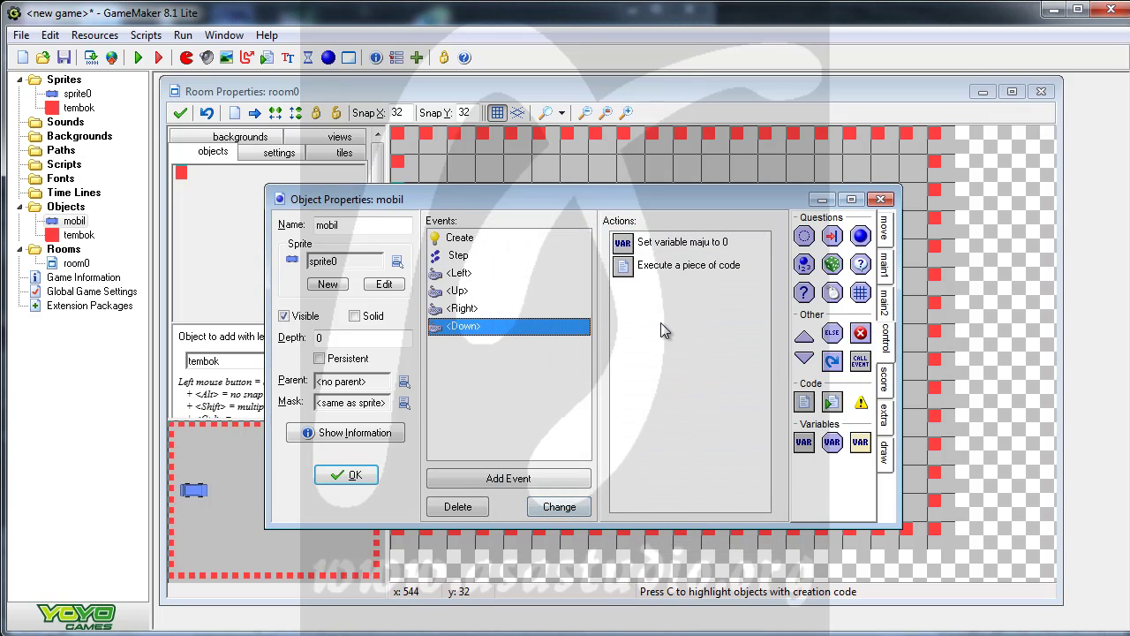